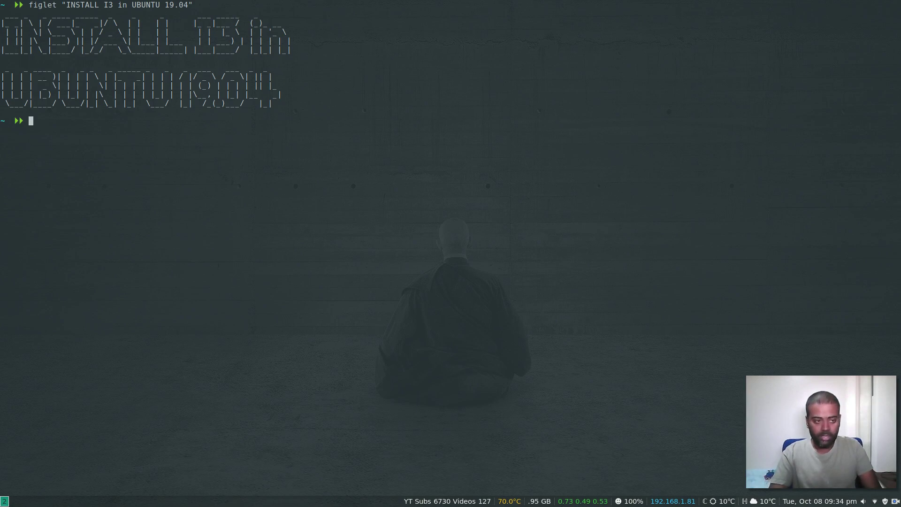
Step: Close the banner terminal and launch Oracle VM VirtualBox from the rofi launcher
key("super+shift+q")
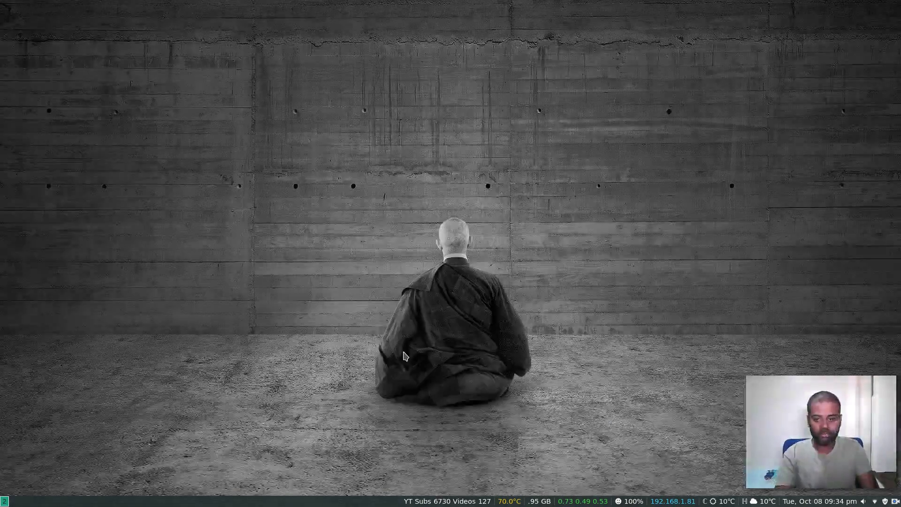
key("super+d")
type("virtual")
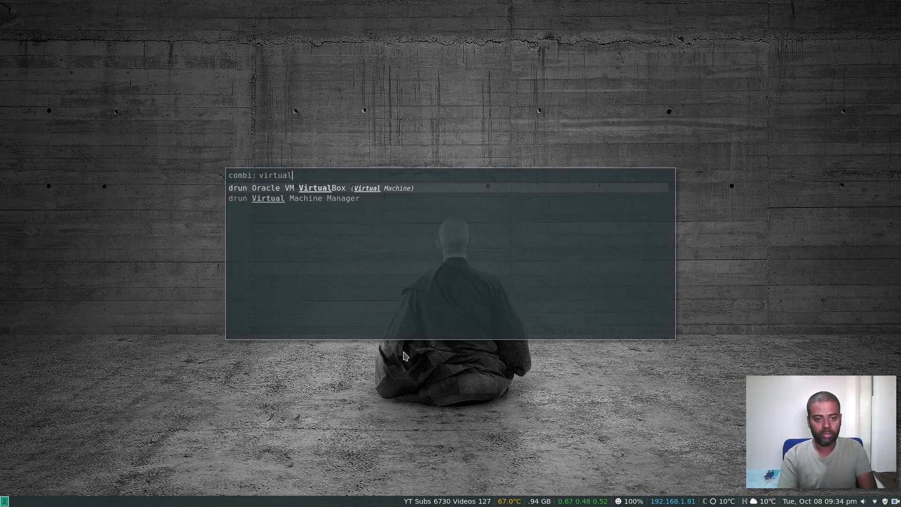
key("Return")
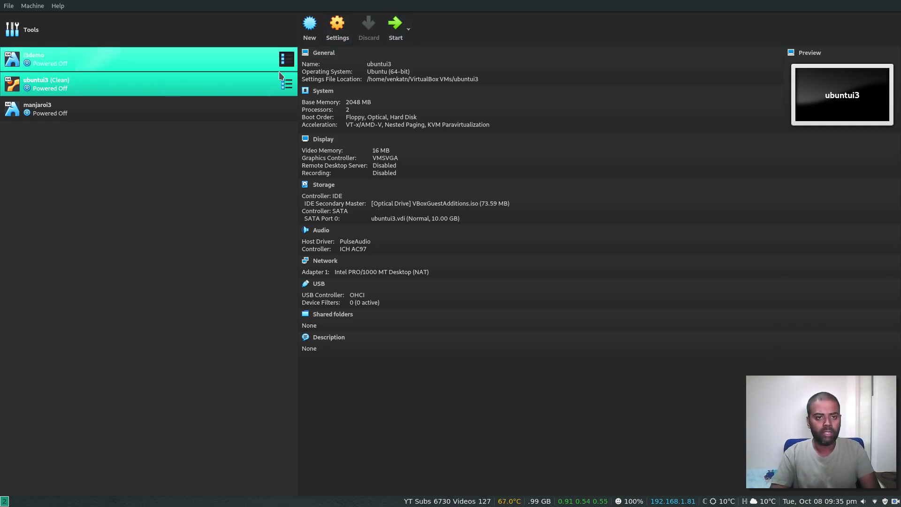
Step: Review ubuntui3's Clean snapshot, then return to the machine's Details view
left_click(288, 89)
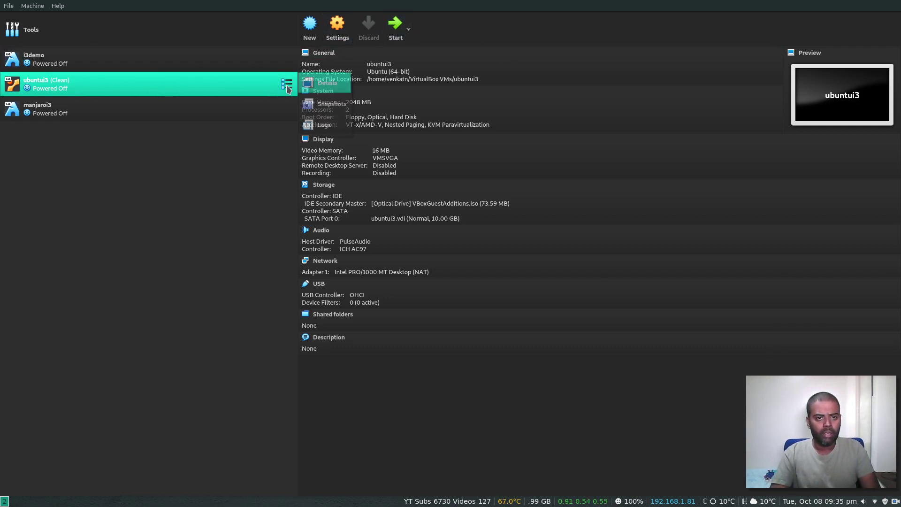
left_click(328, 101)
left_click(330, 67)
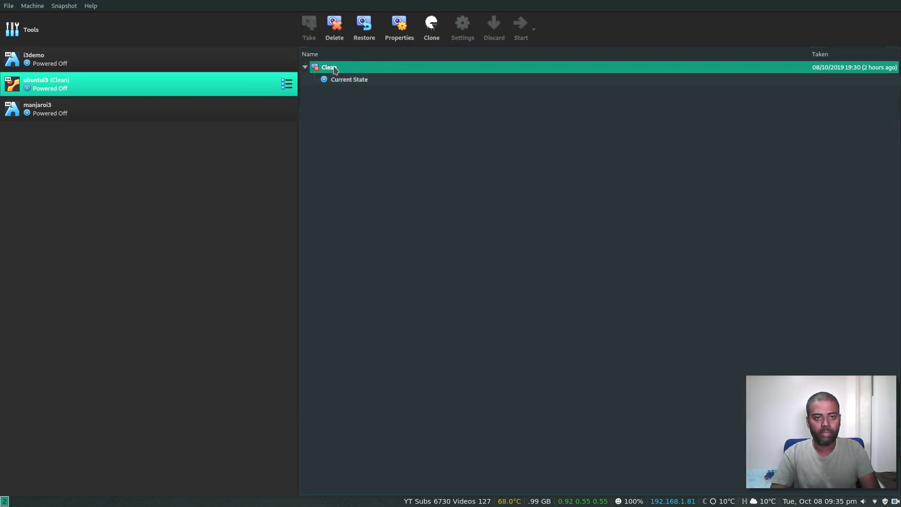
left_click(395, 79)
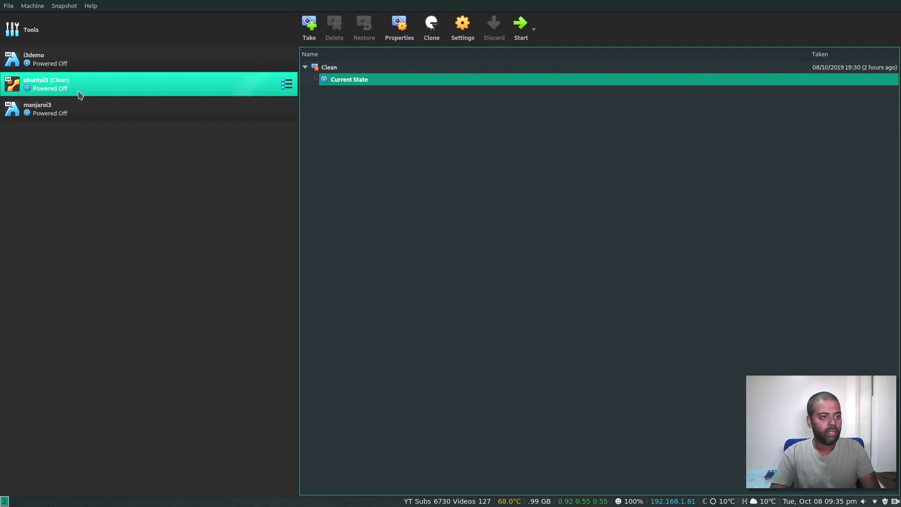
left_click(287, 84)
left_click(321, 78)
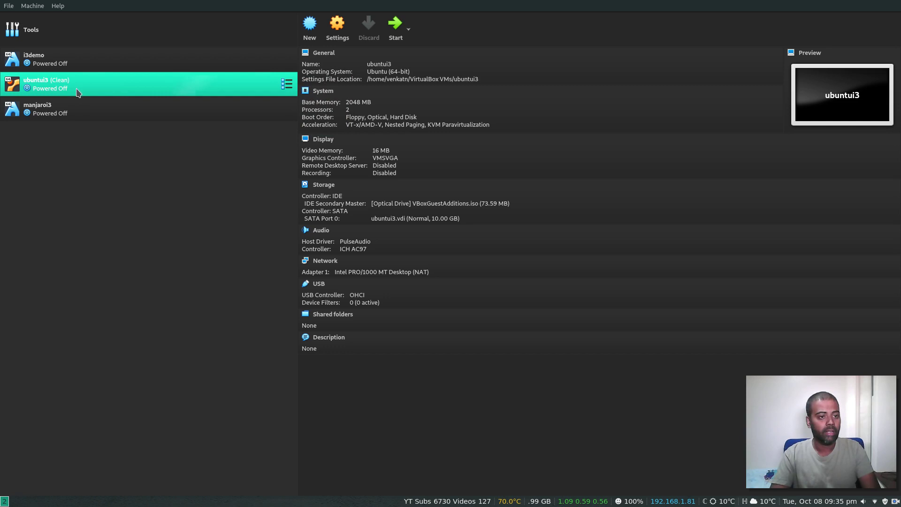
Step: Start the ubuntui3 VM and float its window, moving it left
double_click(121, 90)
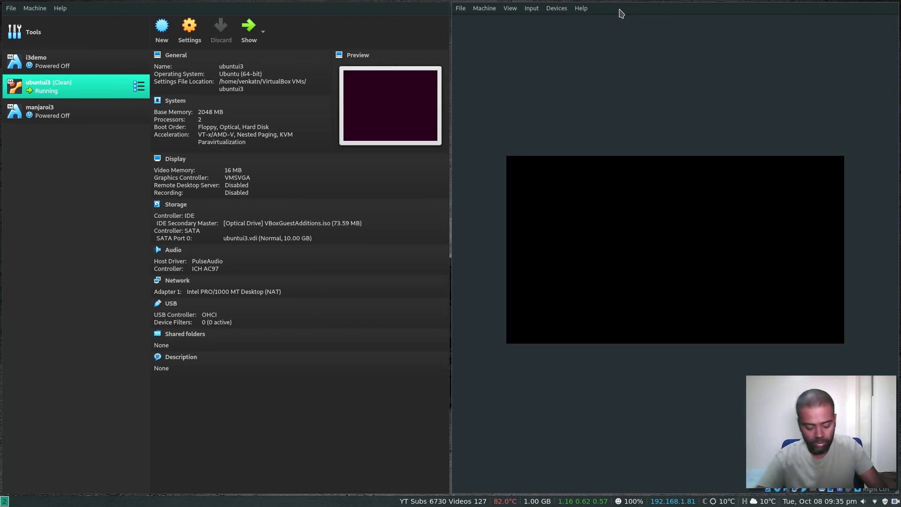
key("super+shift+space")
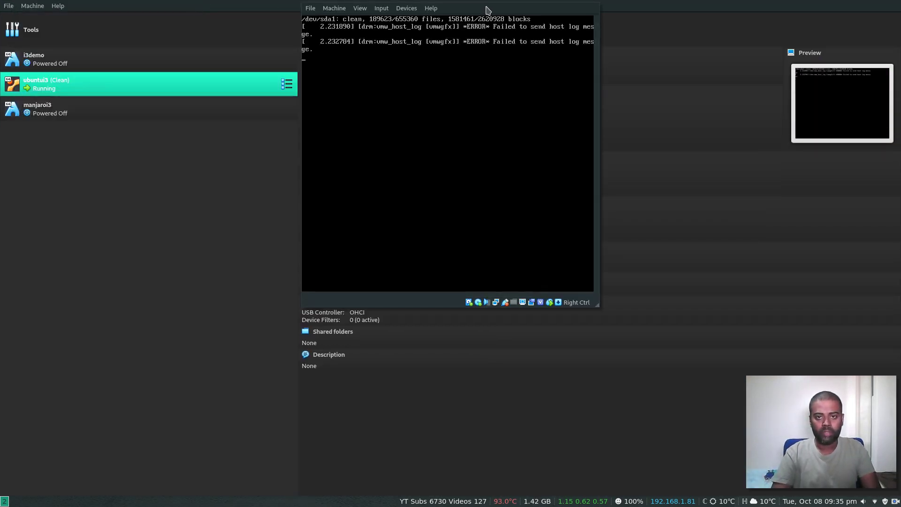
left_click_drag(487, 12, 179, 8)
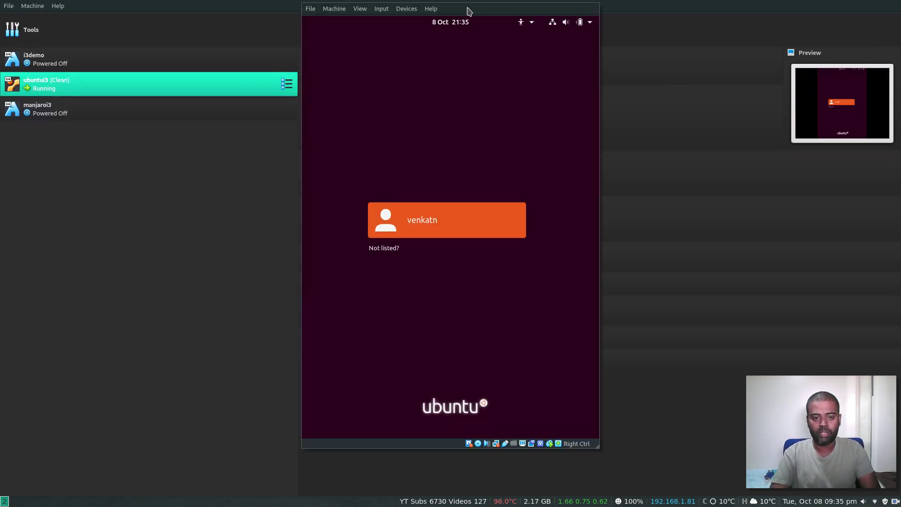
Step: Resize Virtual Screen 1 to 1440x900 and enlarge the VM window to fit
left_click(309, 9)
mouse_move(355, 12)
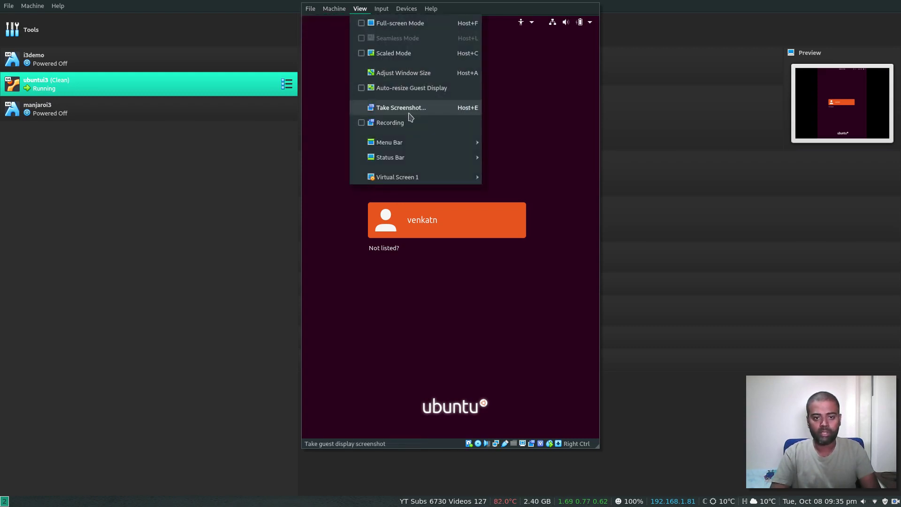
mouse_move(405, 178)
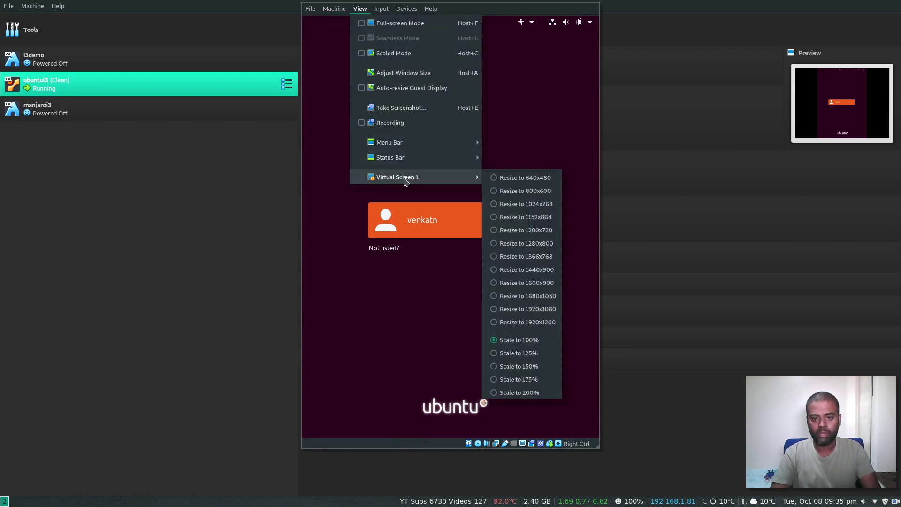
left_click(511, 271)
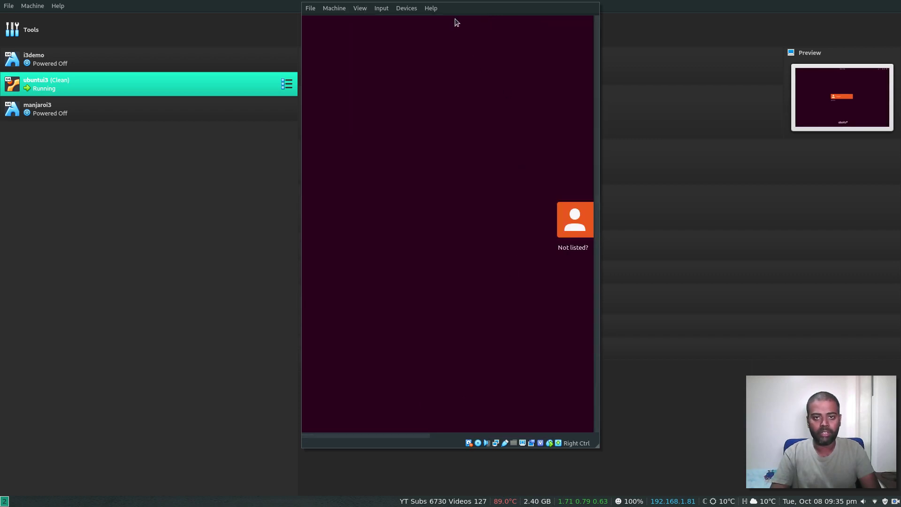
left_click_drag(453, 11, 157, 19)
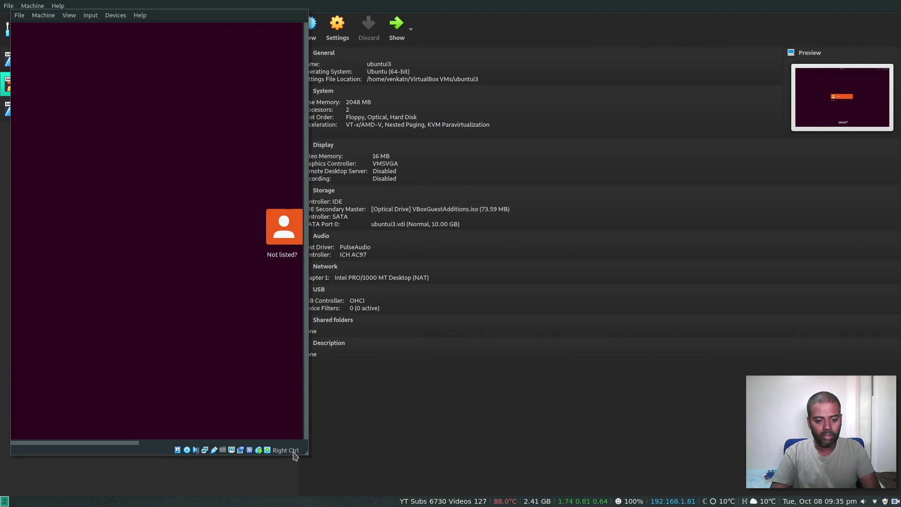
left_click_drag(308, 454, 761, 483)
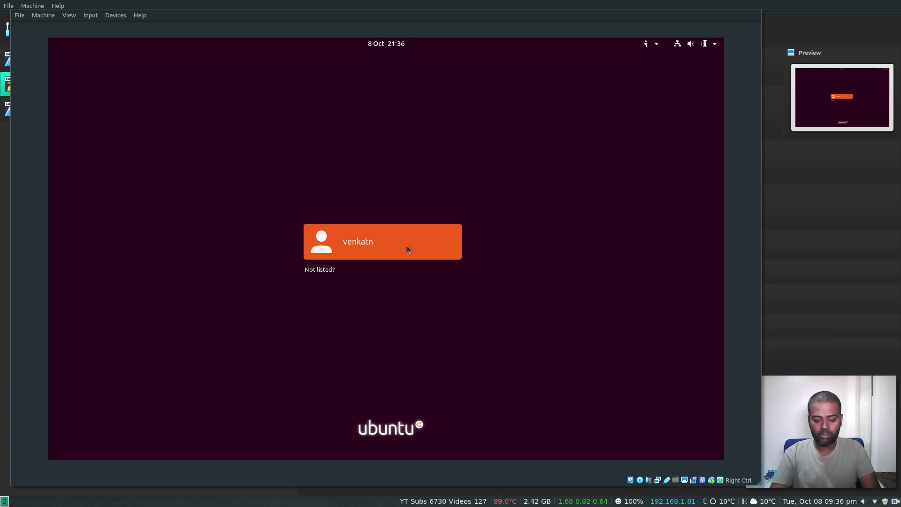
Step: Log in to the Ubuntu guest as the listed user with the account password
left_click(409, 249)
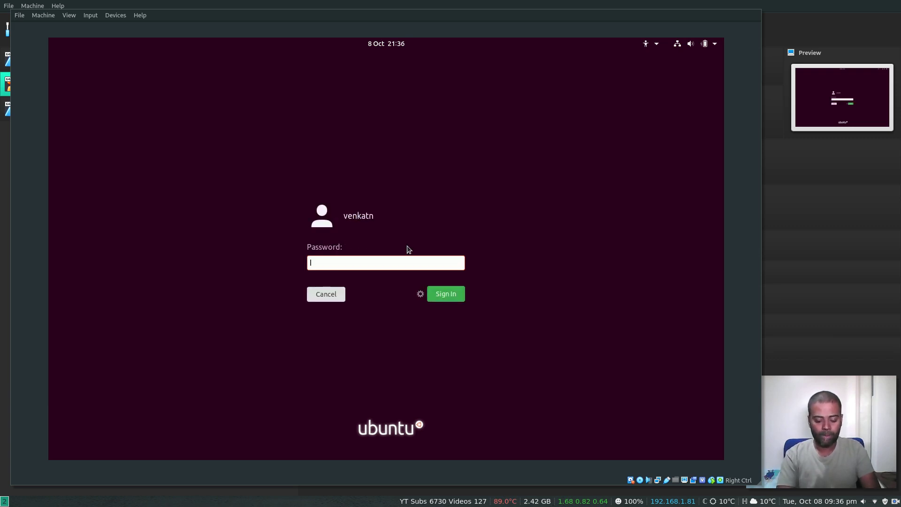
type("*********")
key("Return")
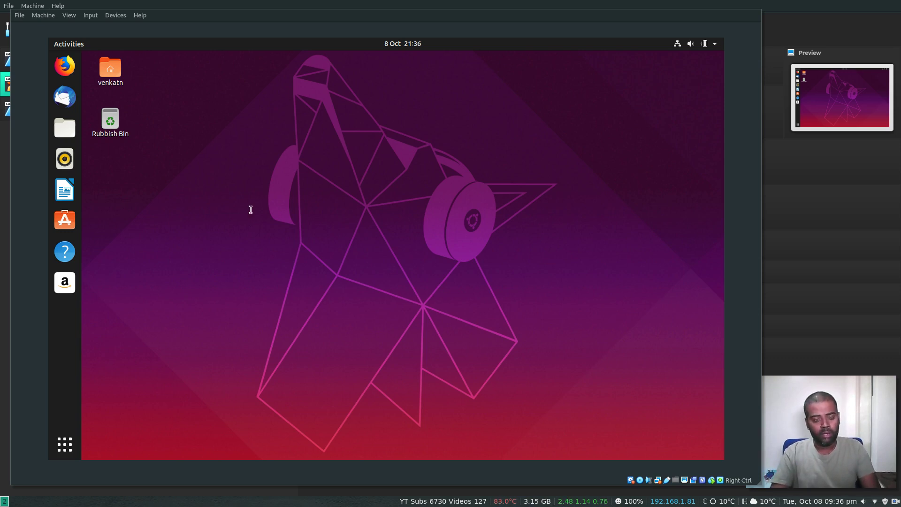
Step: Open one GNOME Terminal, placed at the top-left and enlarged
key("ctrl+alt+t")
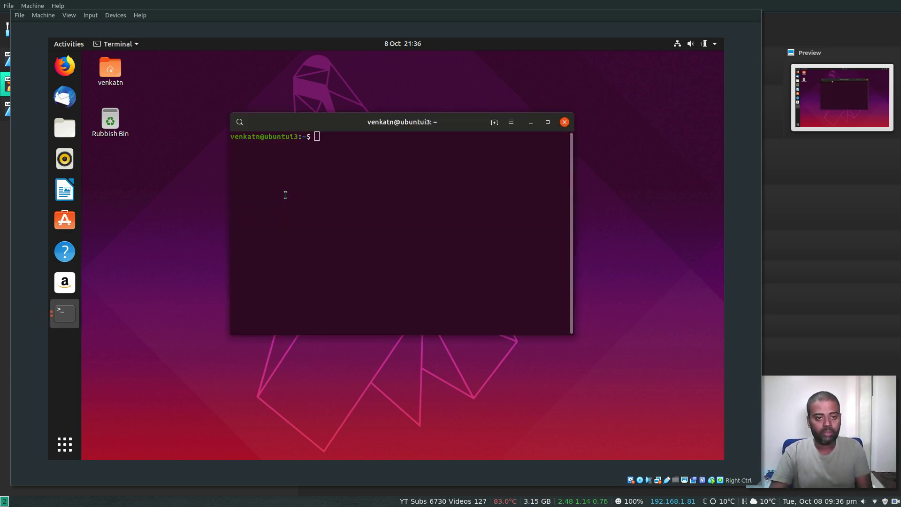
key("ctrl+alt+t")
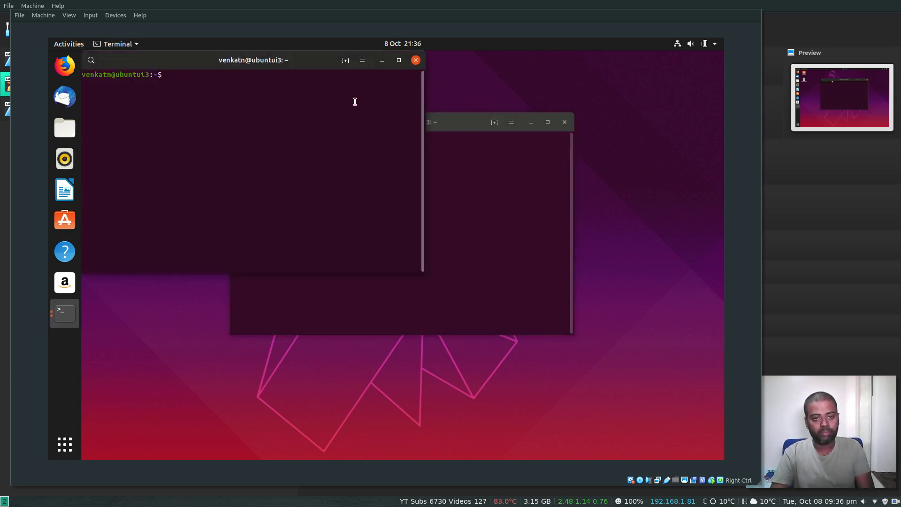
left_click(416, 60)
left_click_drag(352, 123, 216, 65)
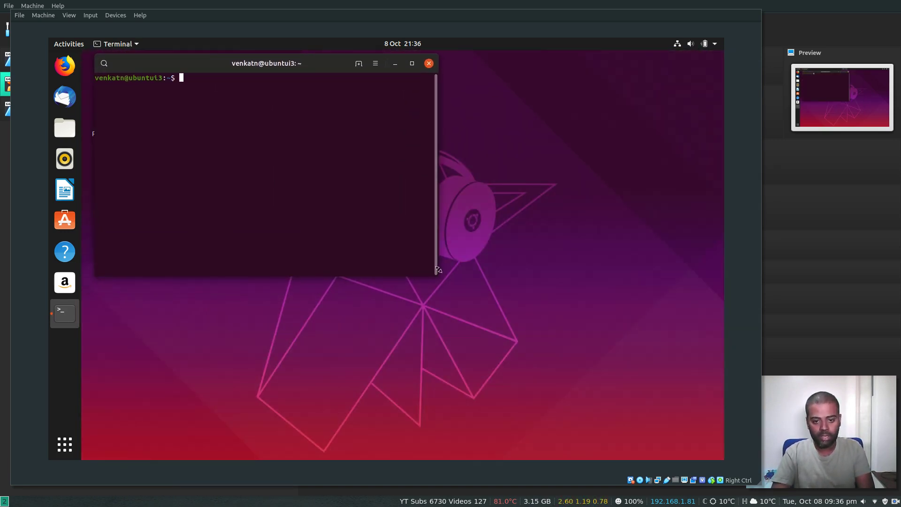
left_click_drag(436, 276, 663, 429)
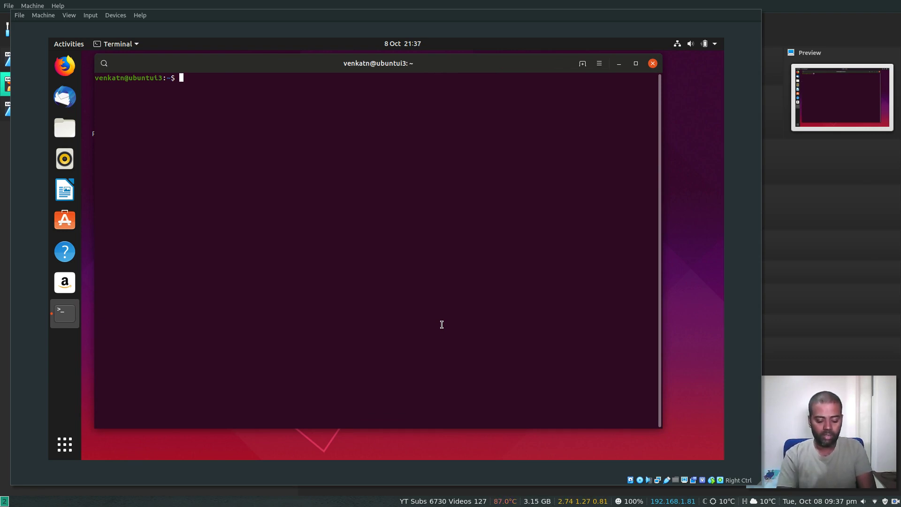
Step: Confirm git is missing with which git, then install it via sudo apt install git
type("which git")
key("Return")
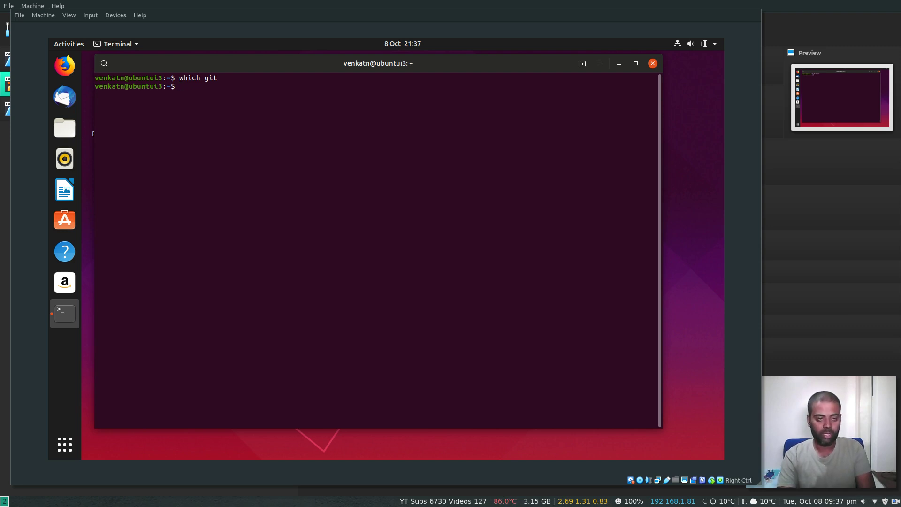
type("sudo apt")
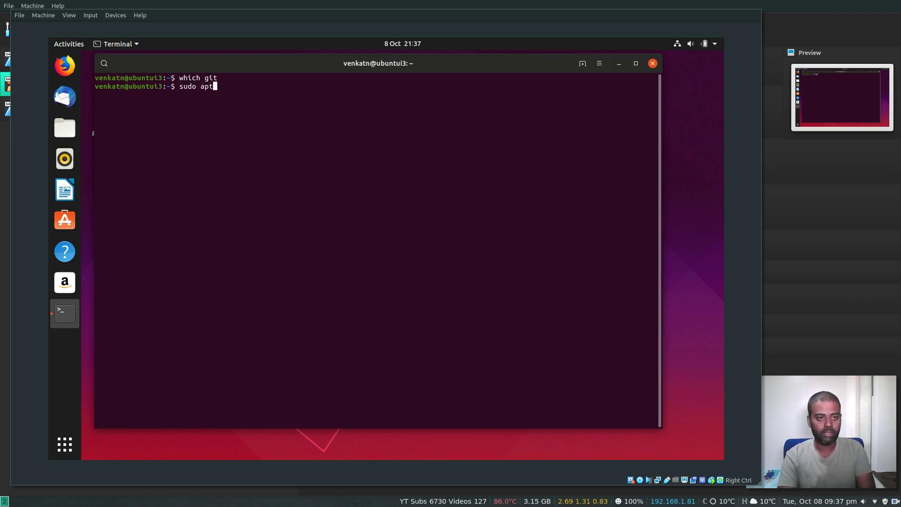
type(" istall gi")
key("BackSpace")
key("BackSpace")
key("BackSpace")
key("BackSpace")
key("BackSpace")
key("BackSpace")
key("BackSpace")
key("BackSpace")
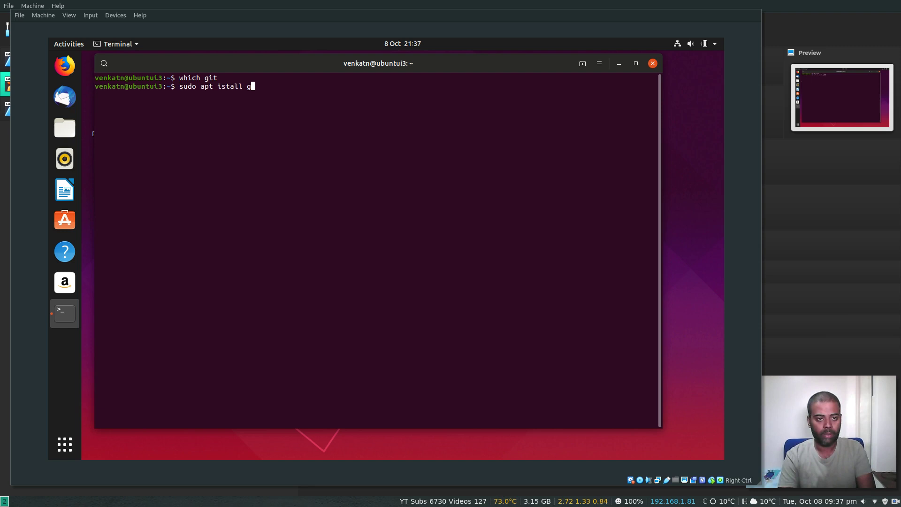
type("nstal ")
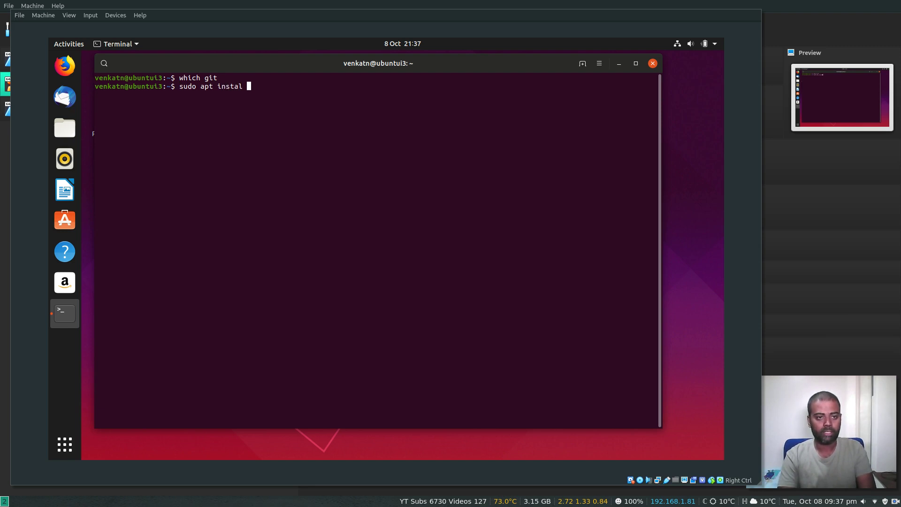
type(" git")
key("Return")
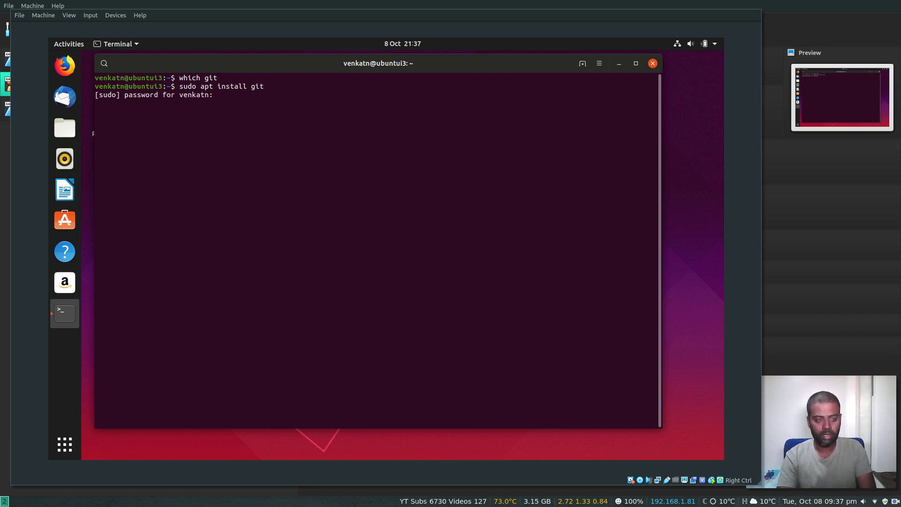
key("Return")
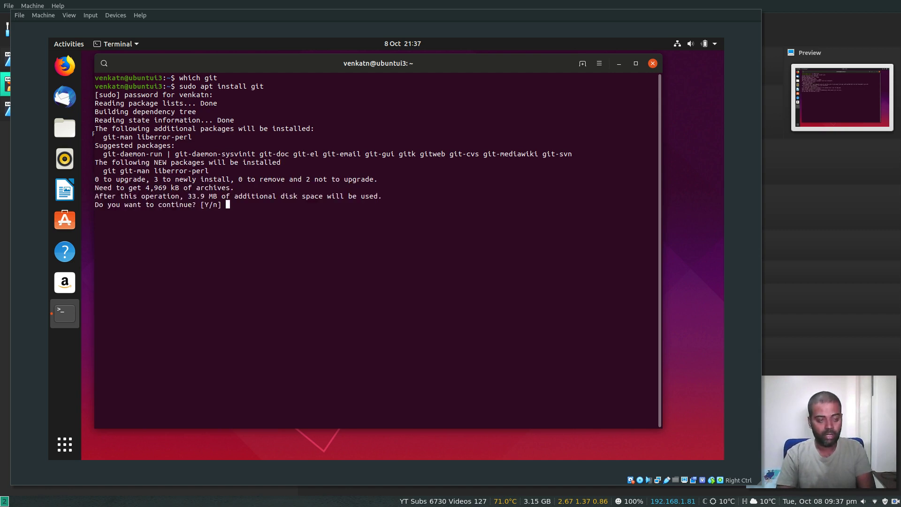
key("Return")
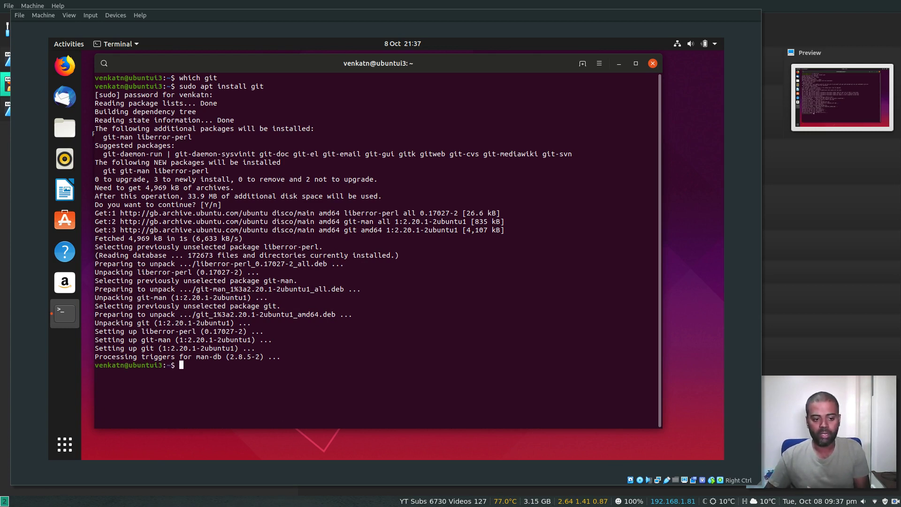
type("clear")
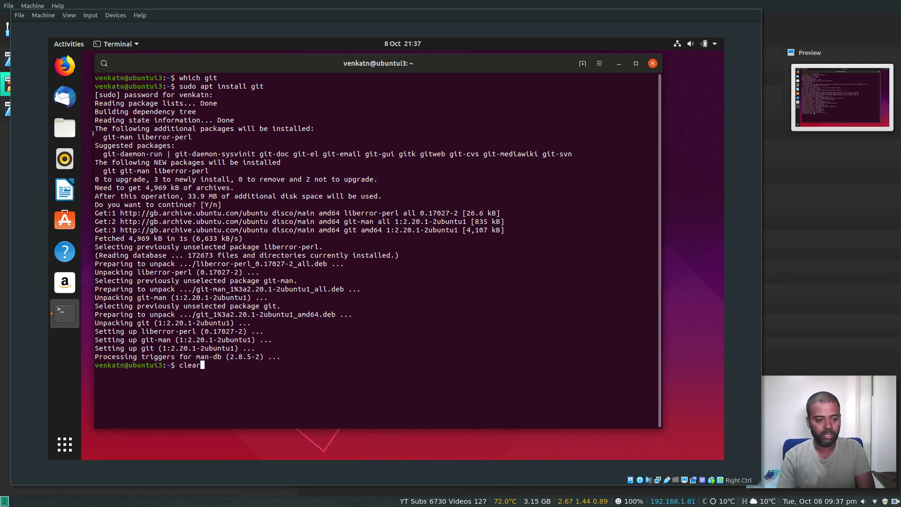
key("Return")
type("git clone https://")
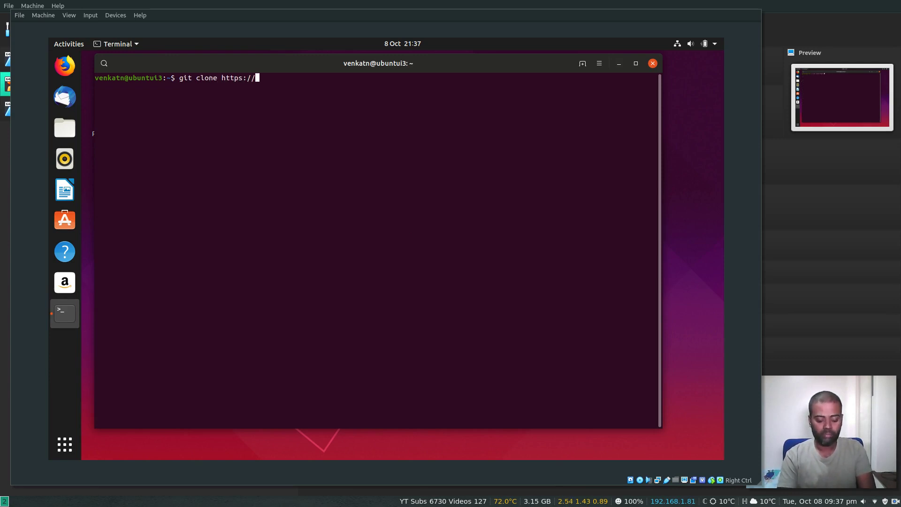
type("github.com/")
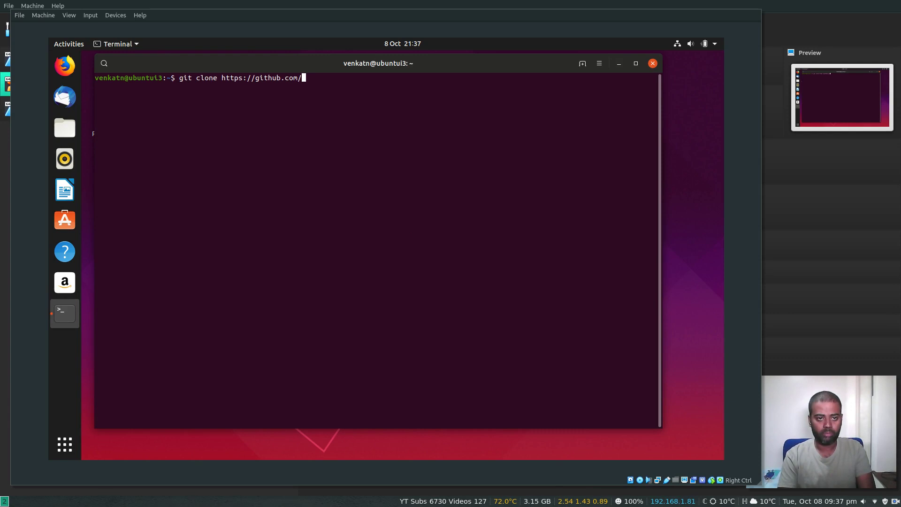
type("justmeandopensou")
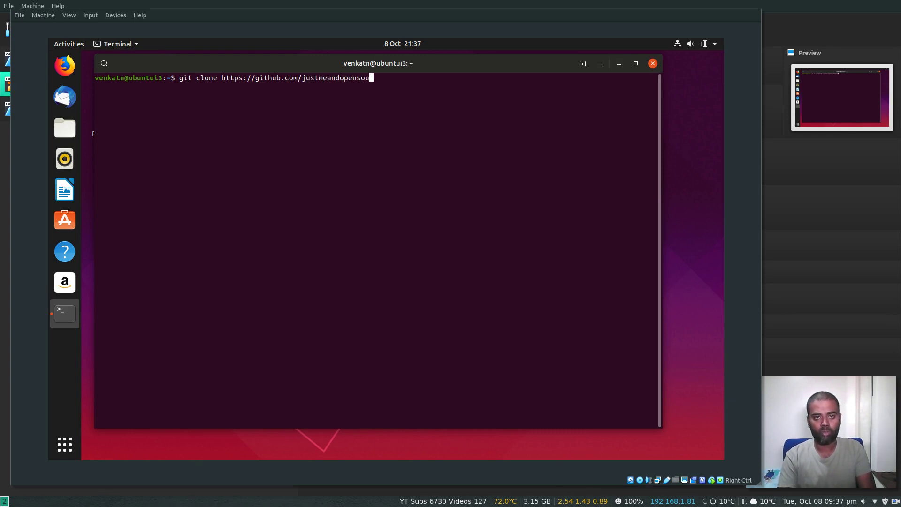
type("rce/myi")
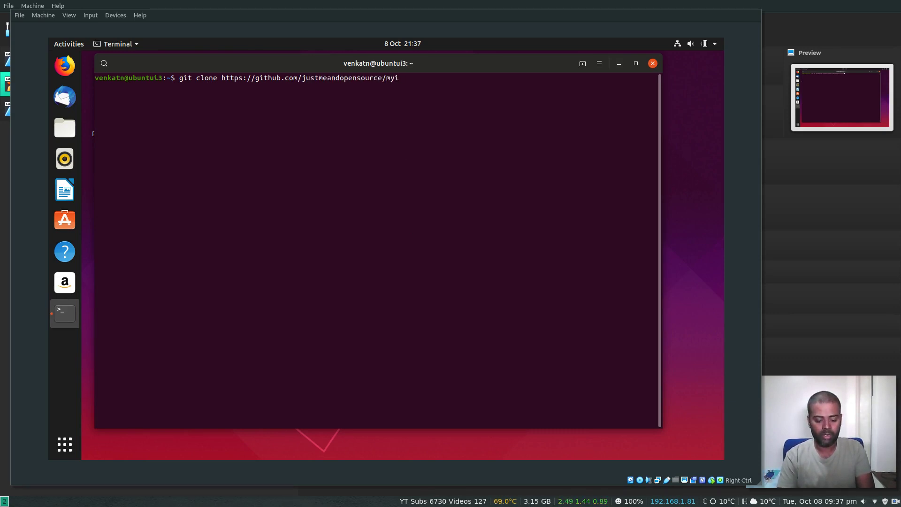
type("3")
key("Return")
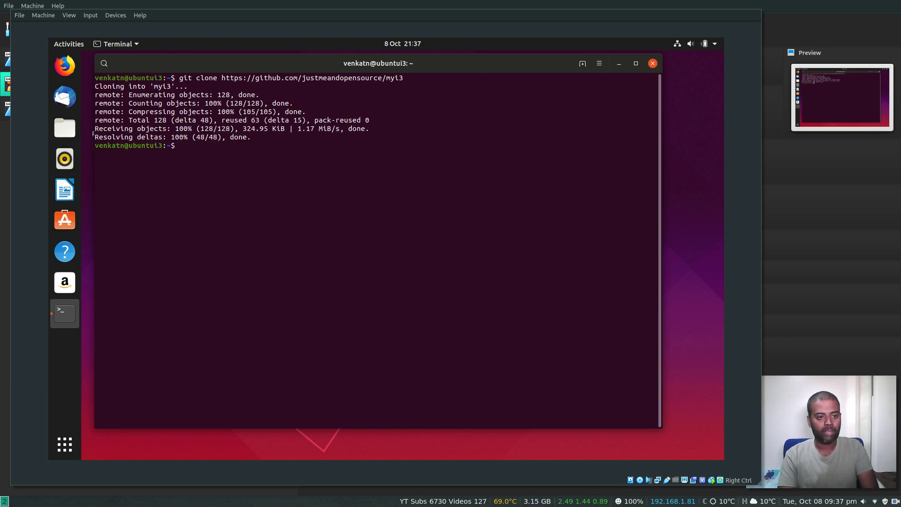
Step: Enter the myi3 folder and list its files on a cleared screen
type("cd myi3")
key("Return")
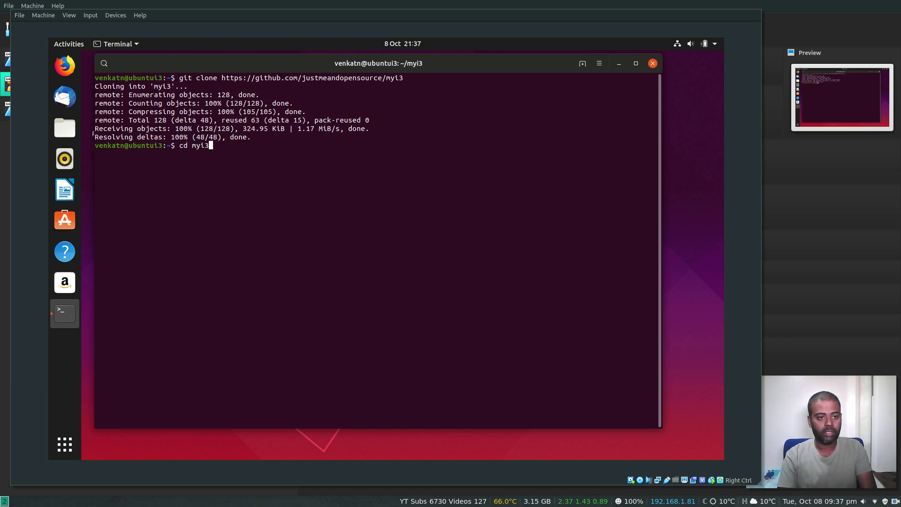
type("ls")
key("Return")
type("clear")
key("Return")
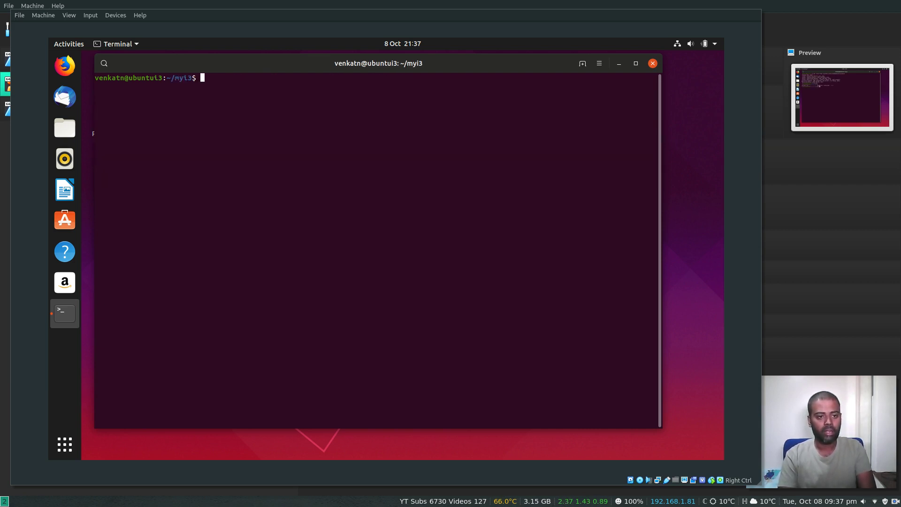
type("ls")
key("Return")
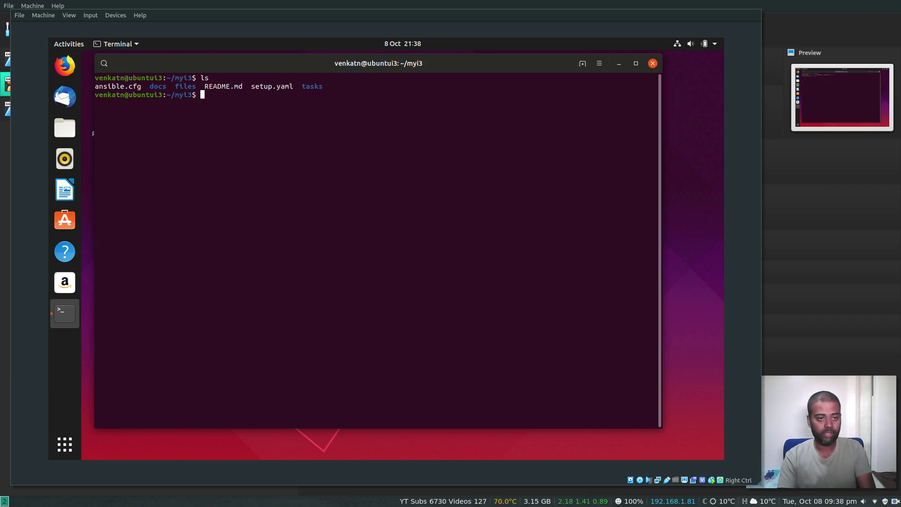
type("vi setup")
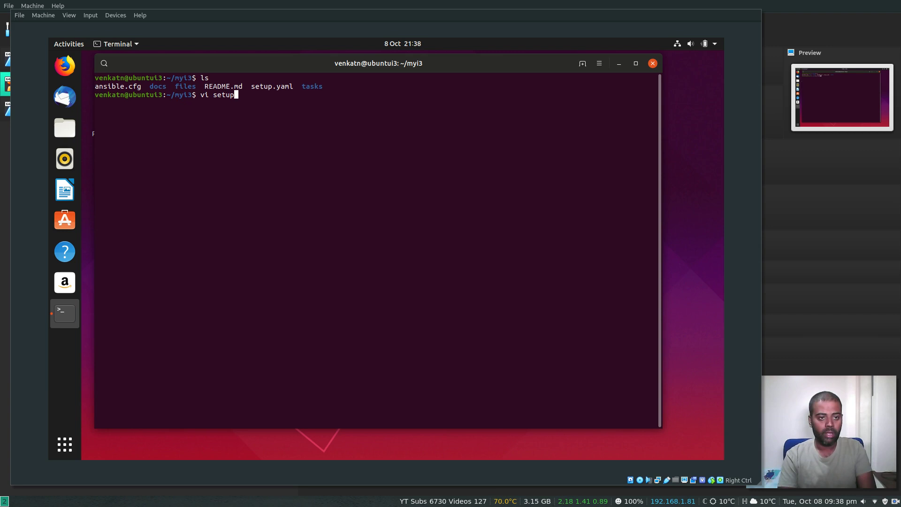
type(".yaml")
key("Return")
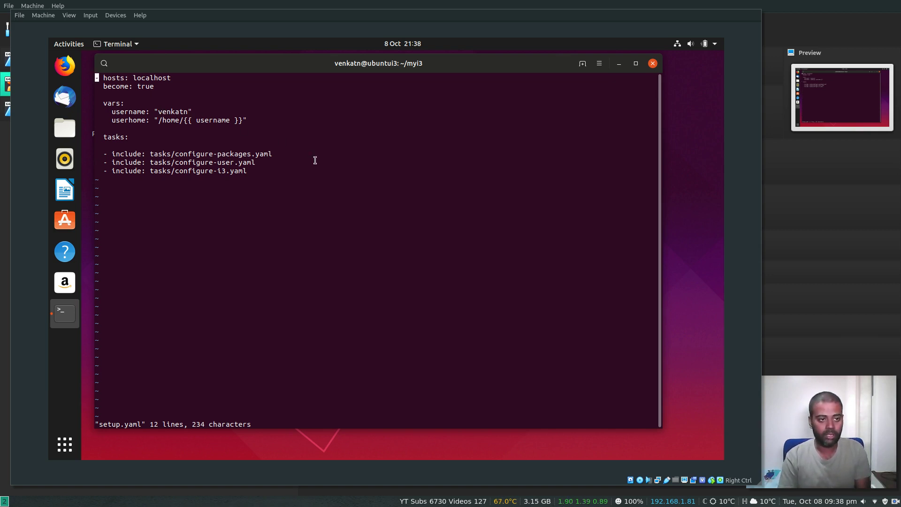
type(":q")
key("Return")
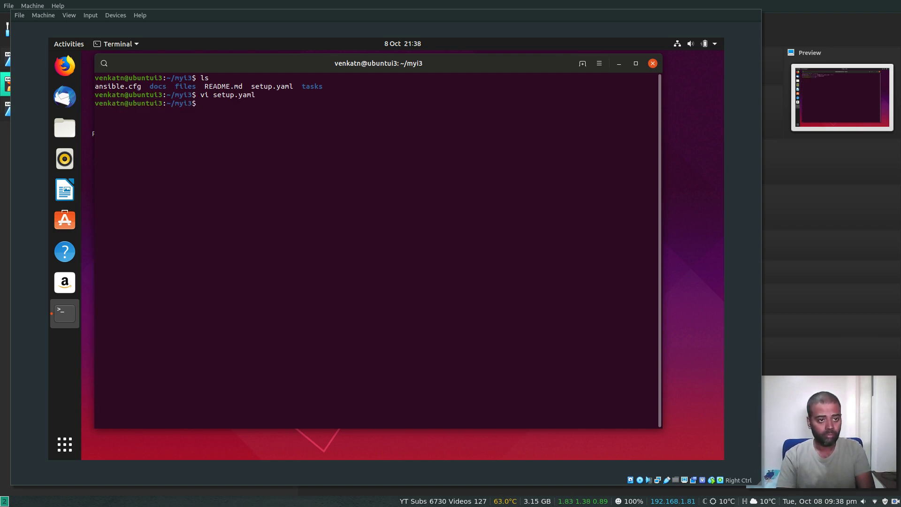
Step: Move into the docs folder and list the documentation files
type("cd docs")
key("Return")
type("ls")
key("Return")
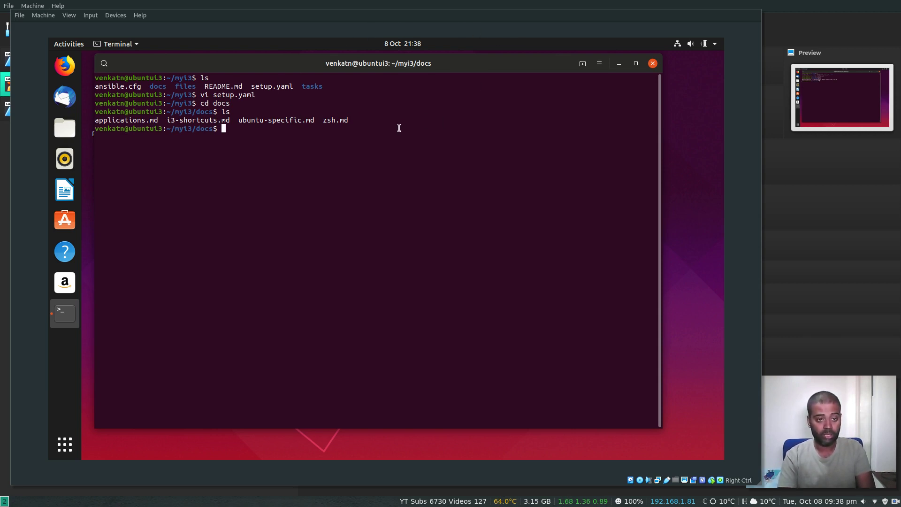
Step: Print ubuntu-specific.md with cat and start typing the prerequisites install command
type("cat ")
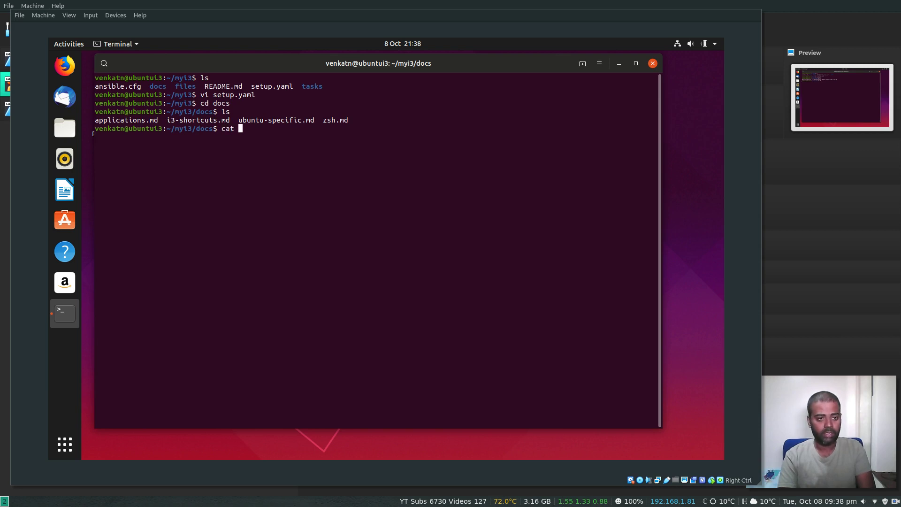
type("ubuntu-spe")
key("Tab")
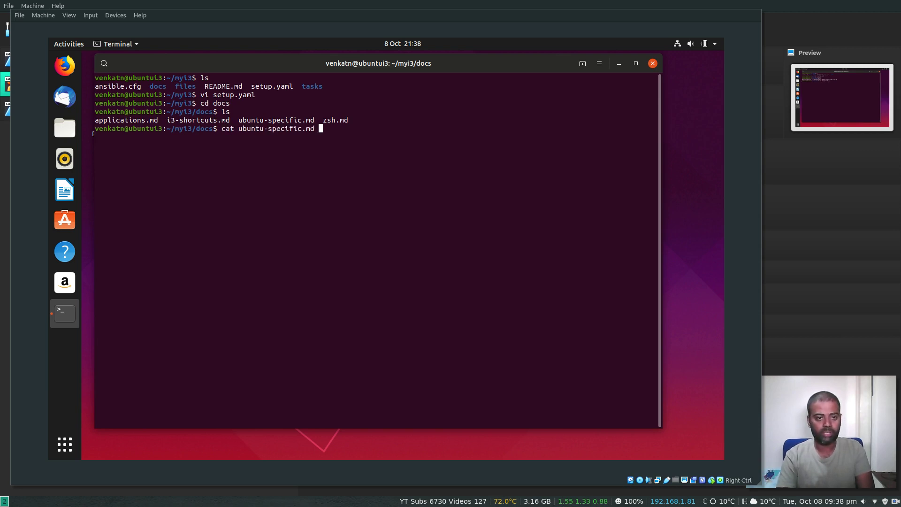
key("Return")
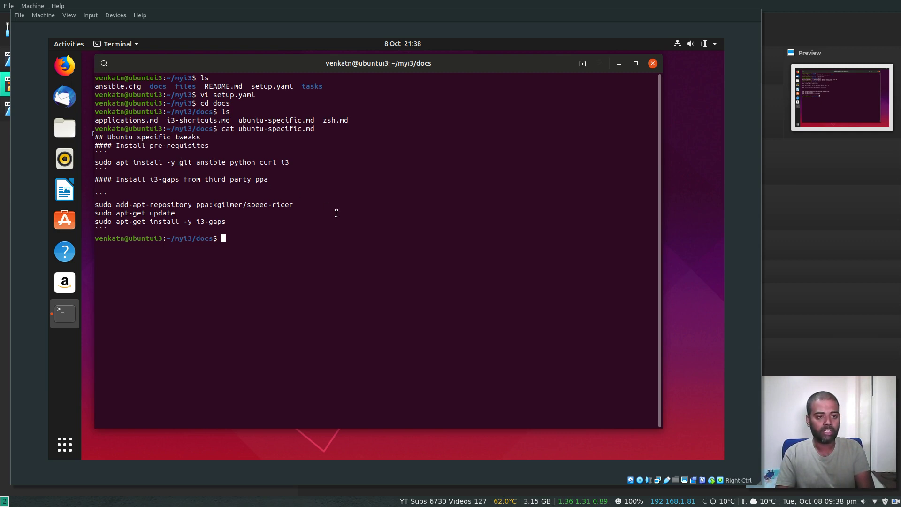
type("sudo apt ins")
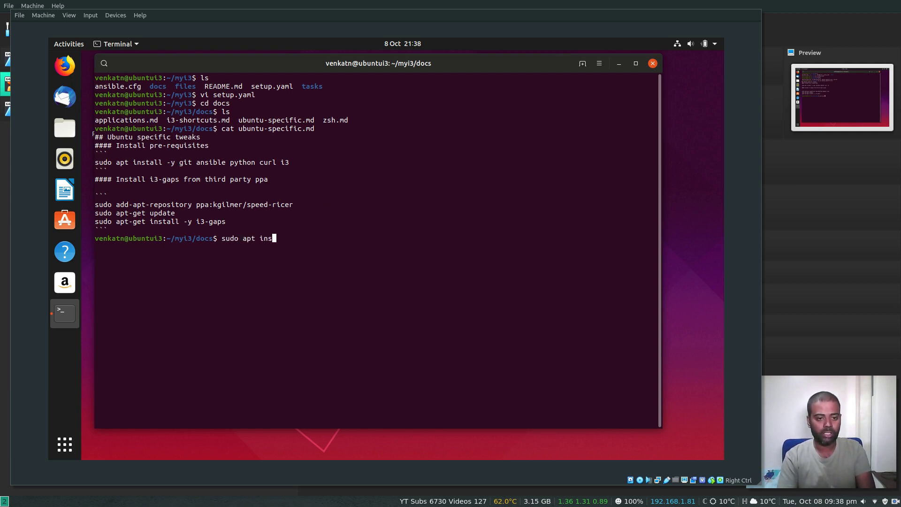
type("tall ansible python curl ")
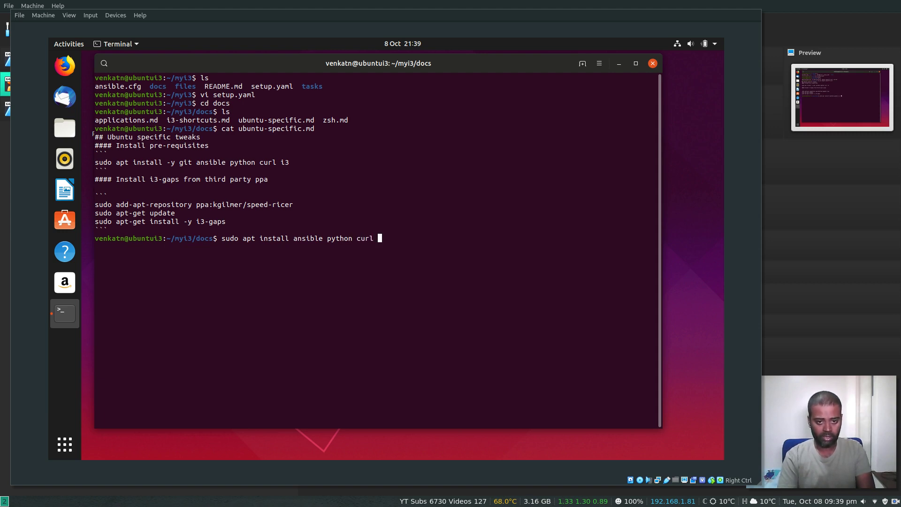
type("i3")
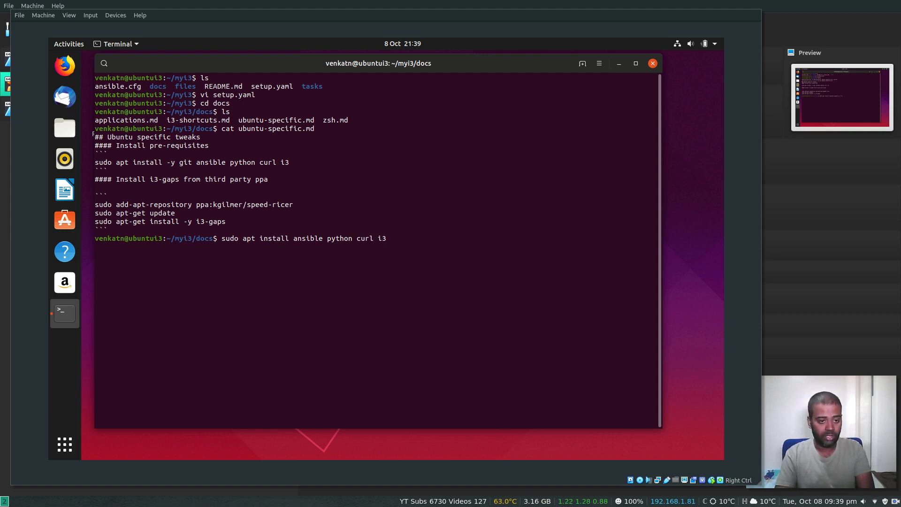
type(" -y")
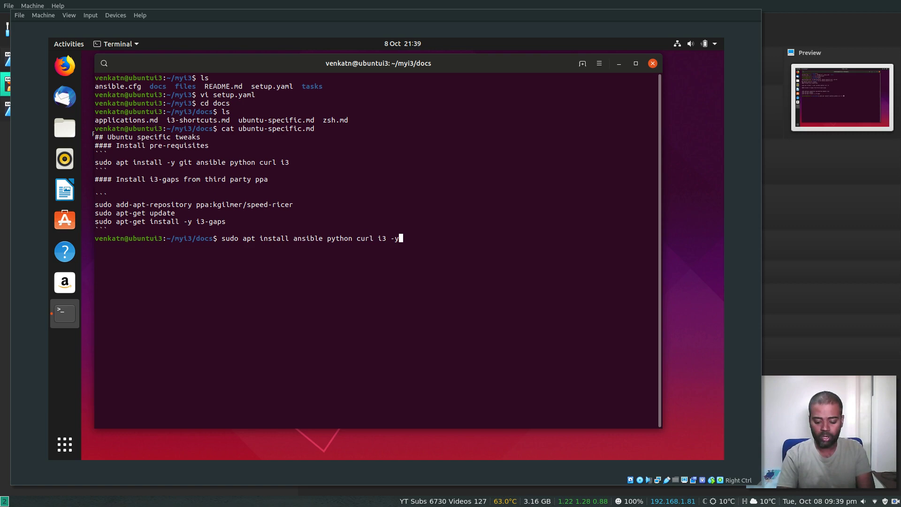
Step: Install ansible, python, curl and i3 with -y, then reprint ubuntu-specific.md
key("Return")
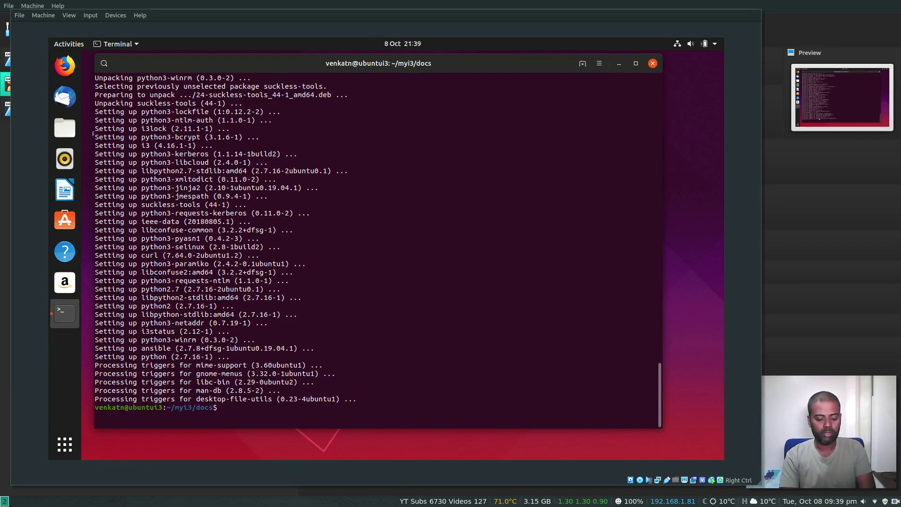
key("Up")
key("Up")
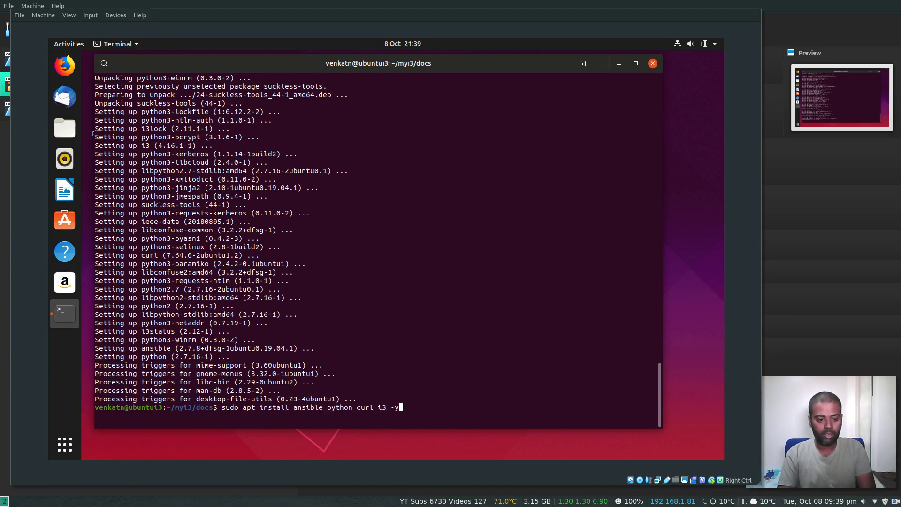
key("Return")
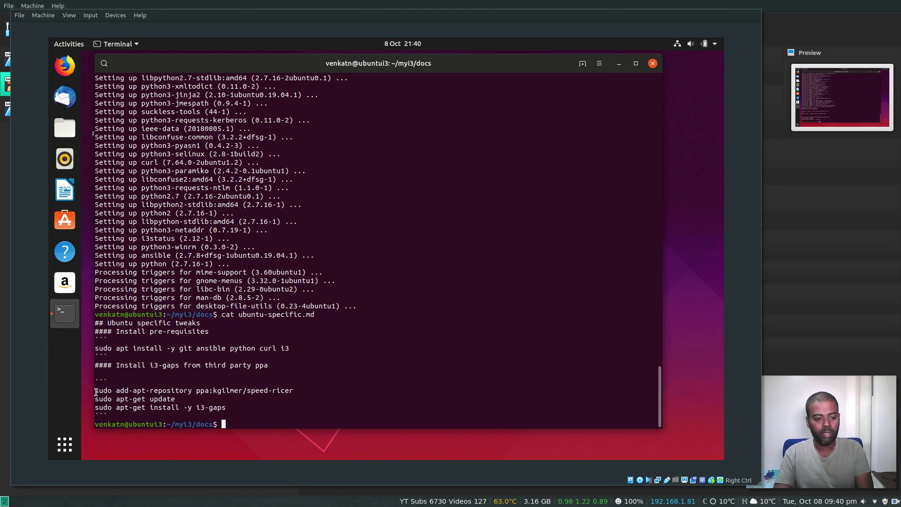
Step: Paste and run the speed-ricer add-apt-repository line, then run sudo apt install -y i3-gaps
left_click_drag(95, 391, 296, 391)
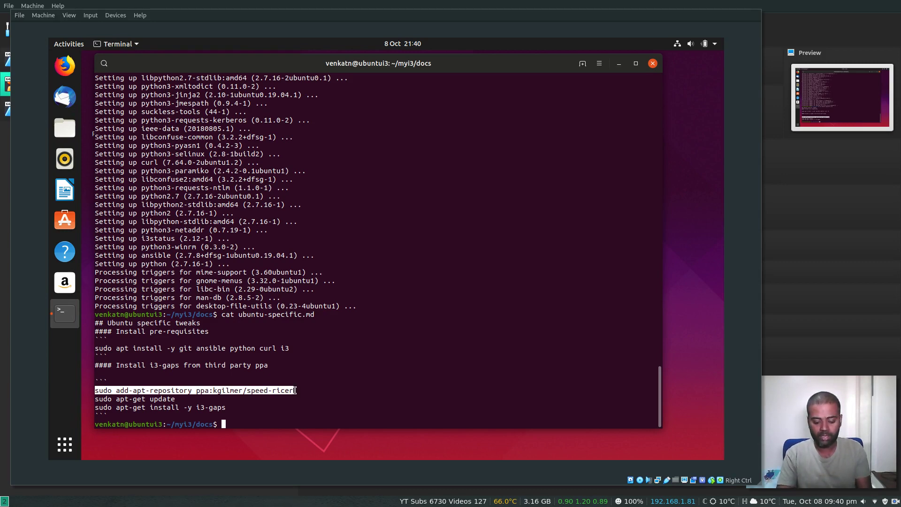
middle_click(295, 391)
key("Return")
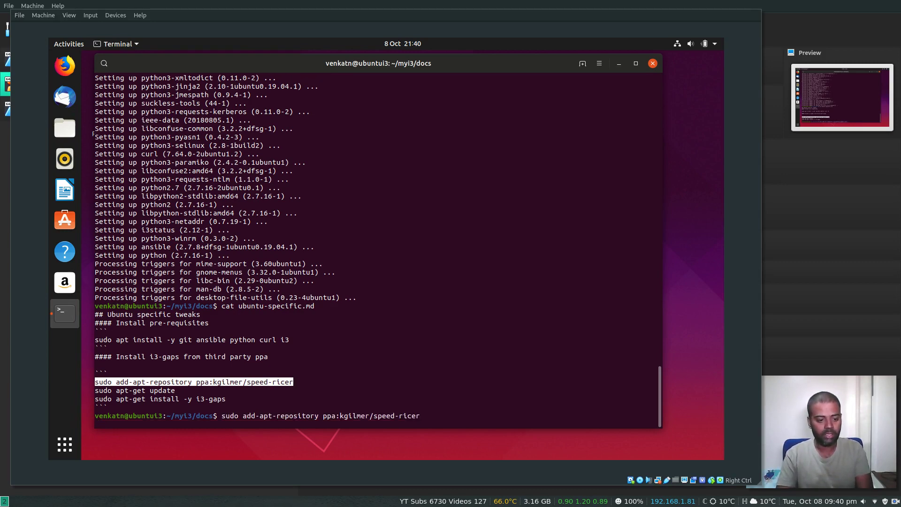
key("Return")
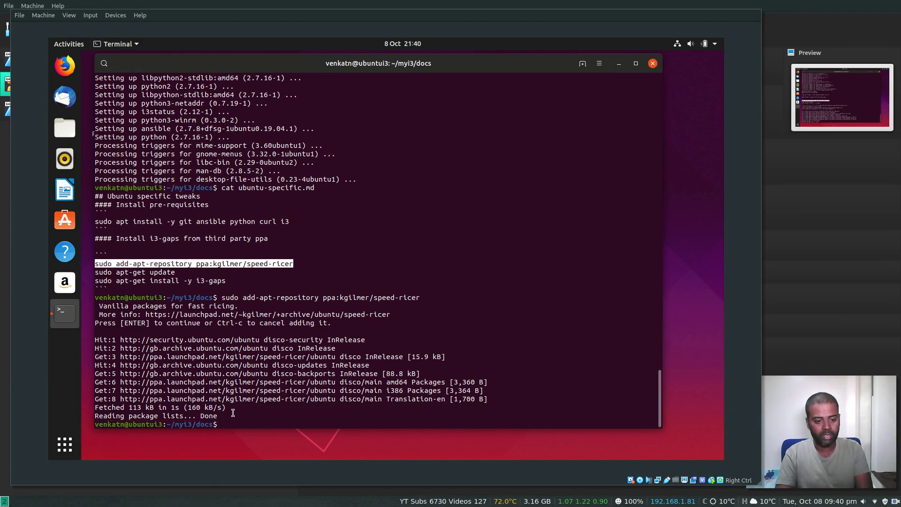
type("sudo ")
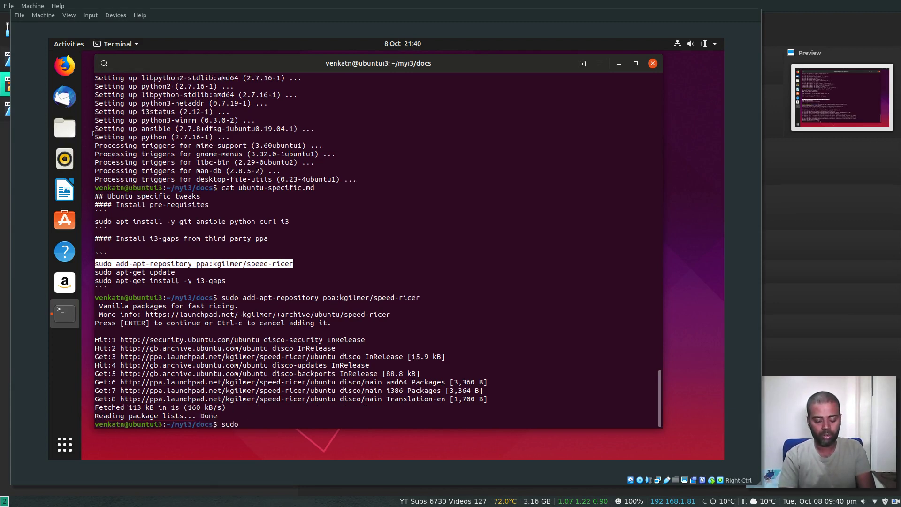
type("apt install ")
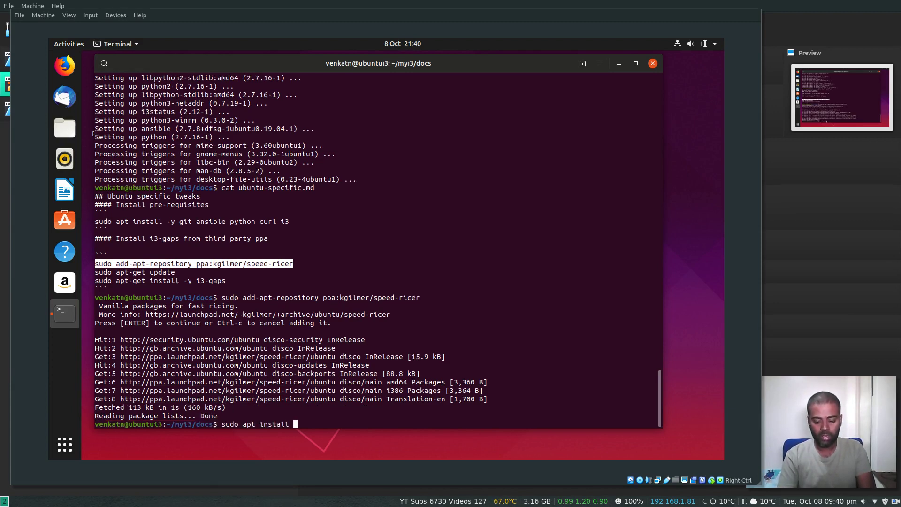
type("-y i")
type("3-gaps")
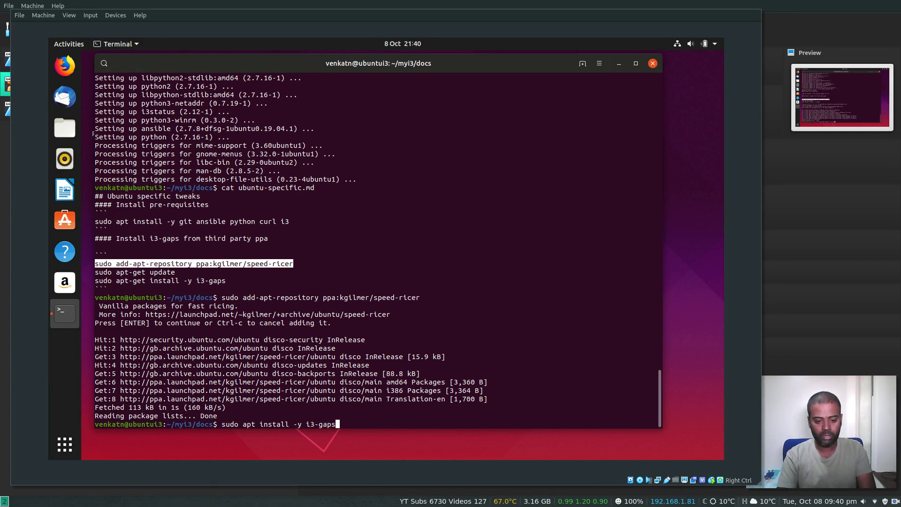
key("Return")
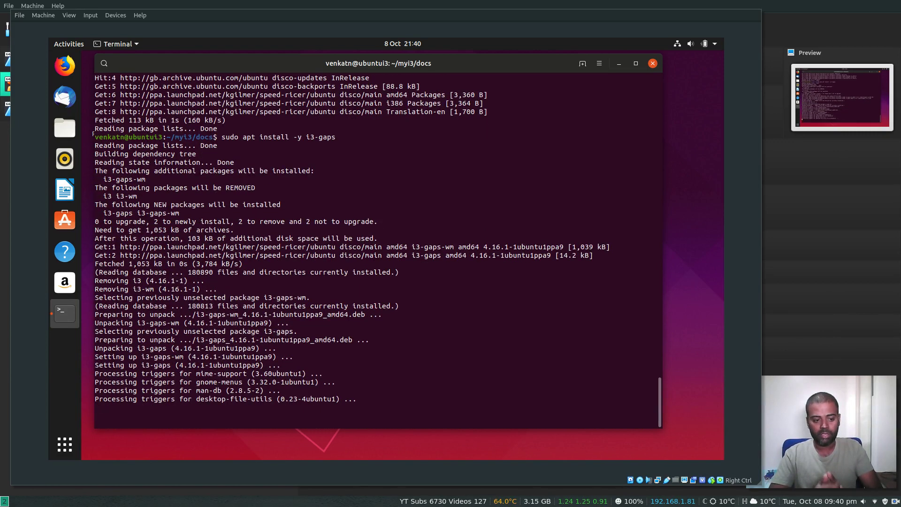
Step: Go back to the myi3 folder, list it, and print README.md
type("cd .")
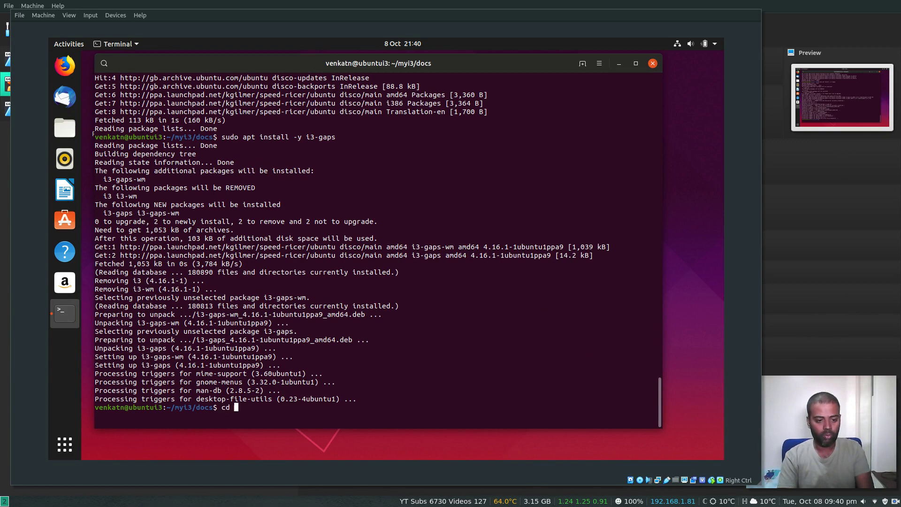
type(".")
key("Return")
type("ls")
key("Return")
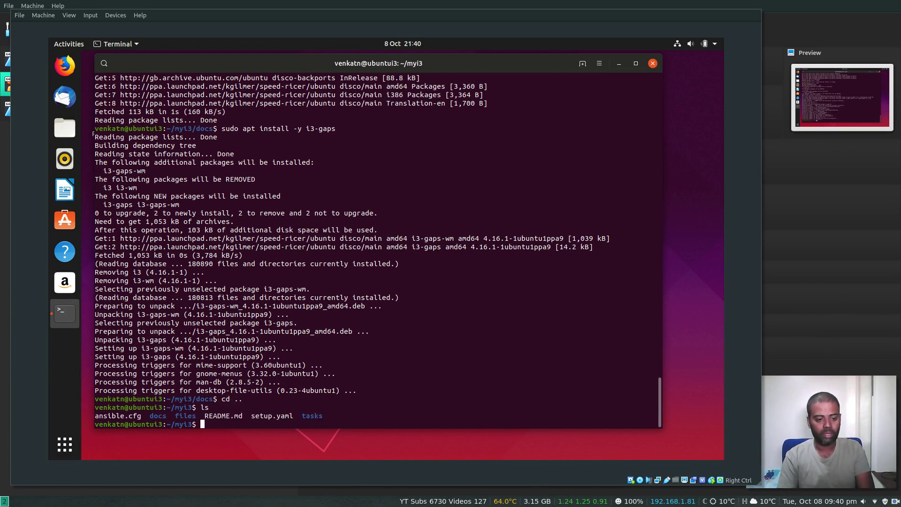
type("clear")
key("Return")
type("ls")
key("Return")
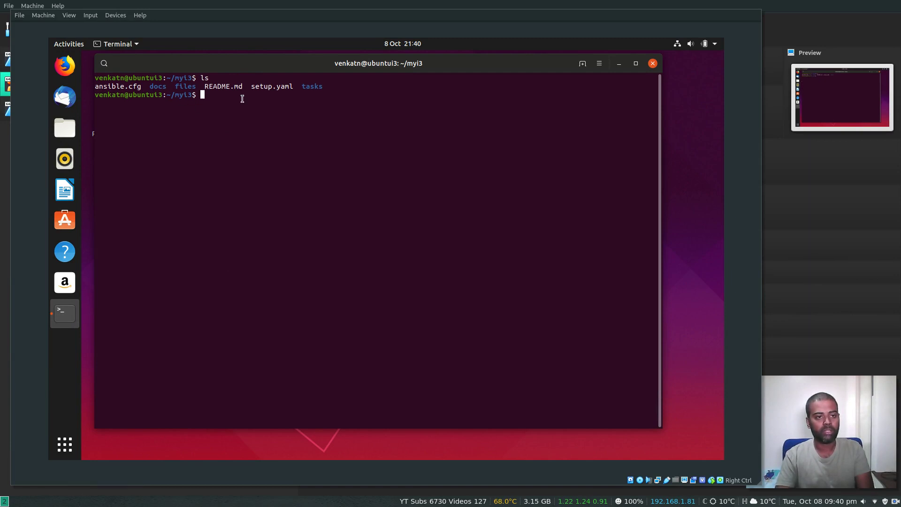
type("cat R")
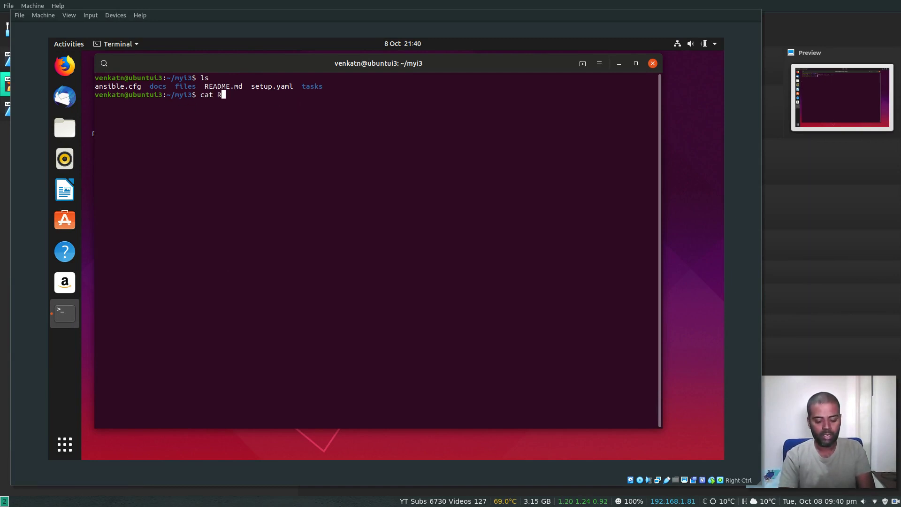
type("A")
key("Tab")
key("Return")
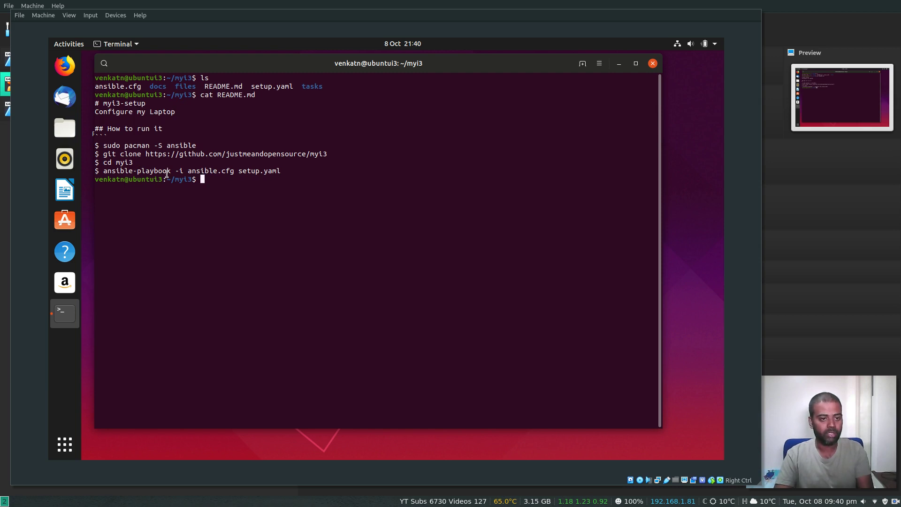
Step: Paste the README's ansible-playbook command at a cleared prompt without running it
left_click_drag(103, 172, 279, 171)
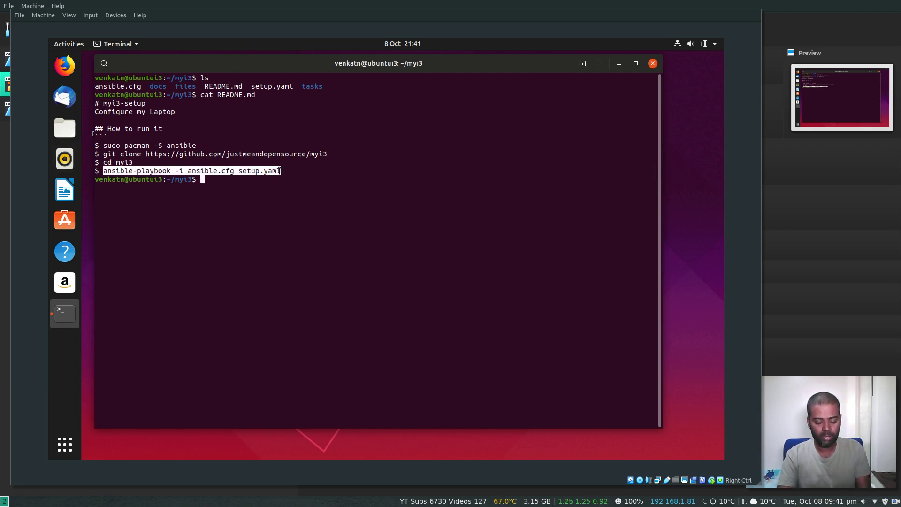
middle_click(279, 171)
key("ctrl+l")
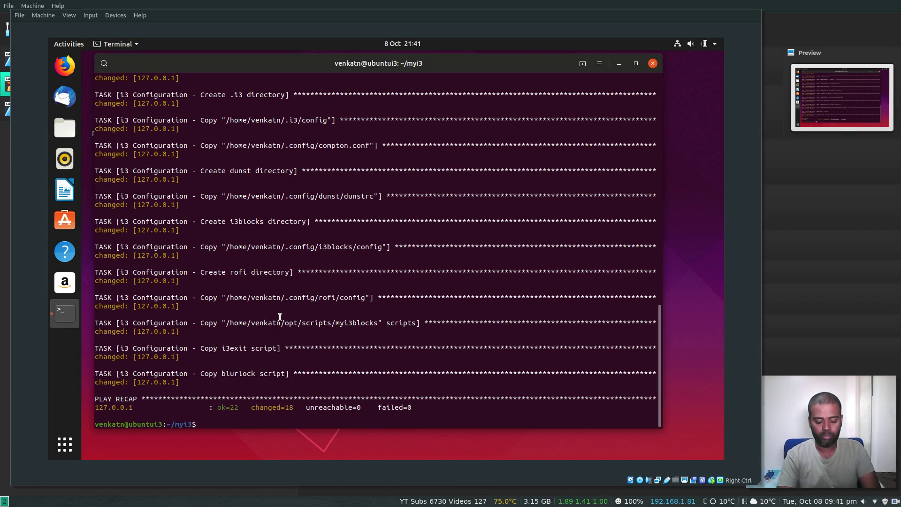
type("ls")
key("Return")
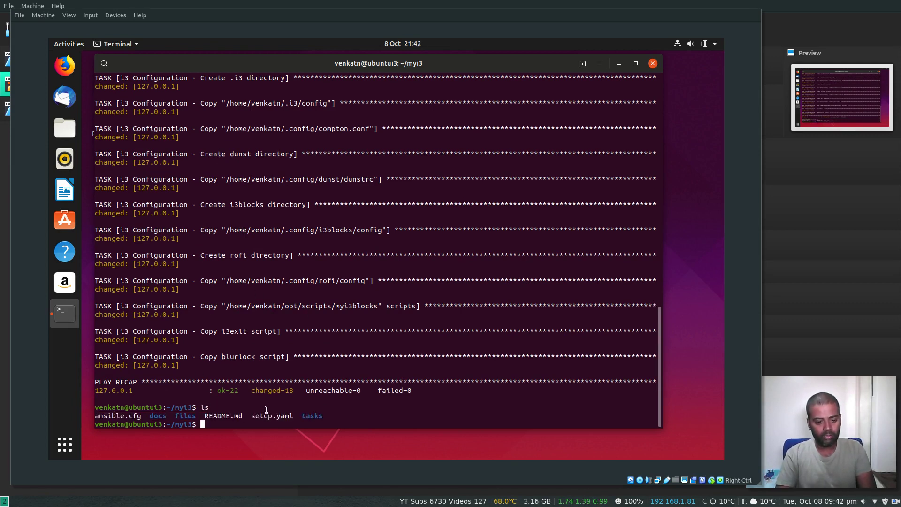
type("cd tasks")
key("Return")
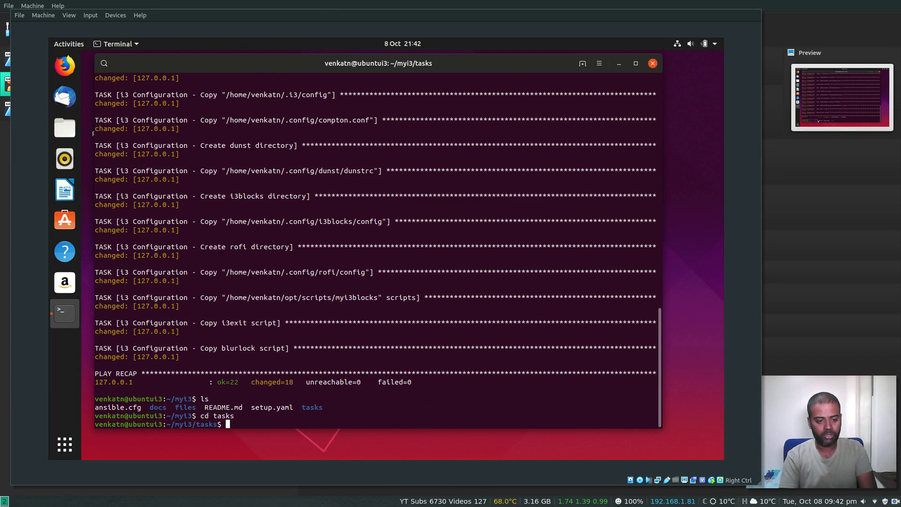
type("ls")
key("Return")
type("vi configu")
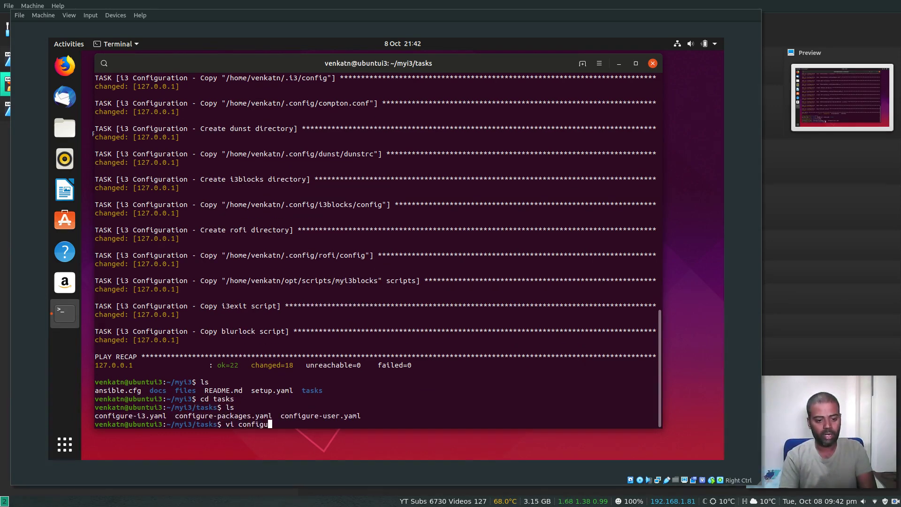
key("Tab")
type("p")
key("Tab")
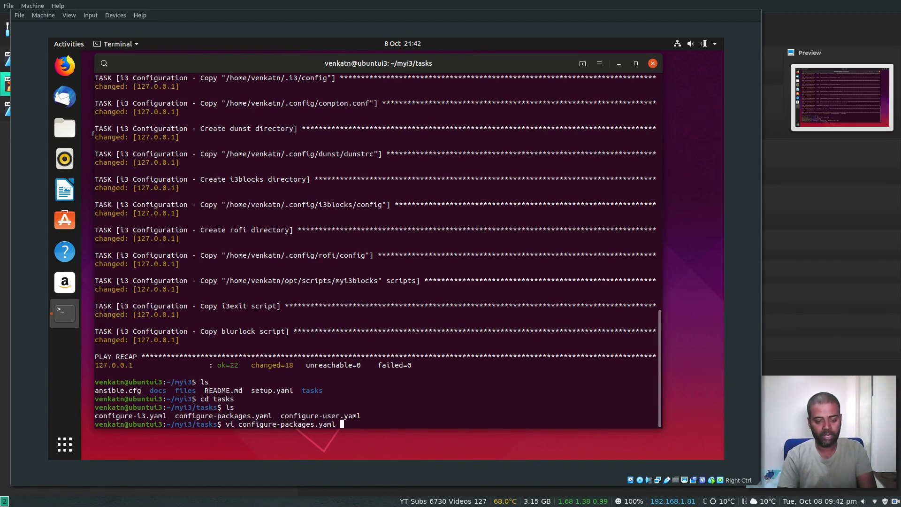
key("Return")
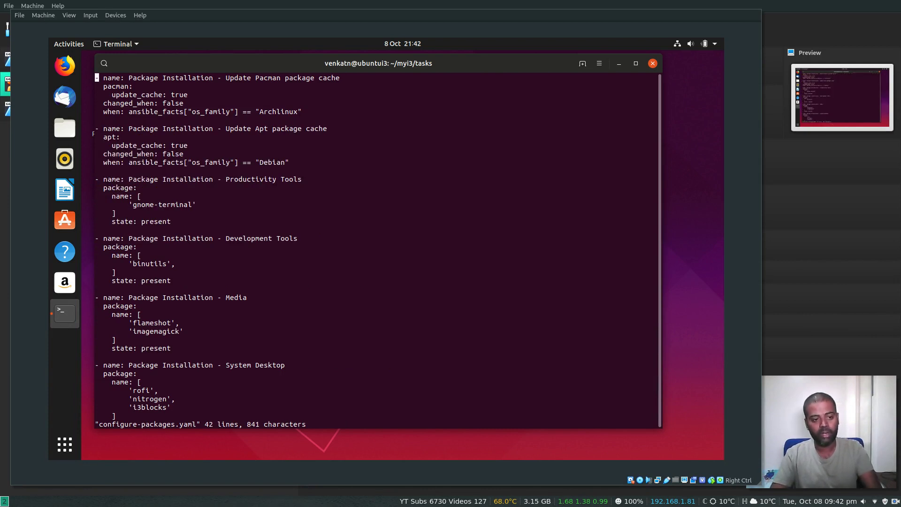
key("j")
key("j")
key("j")
key("j")
key("j")
key("j")
key("j")
key("j")
key("j")
key("j")
key("j")
key("j")
key("j")
key("j")
key("j")
key("j")
key("j")
key("j")
key("j")
key("j")
key("j")
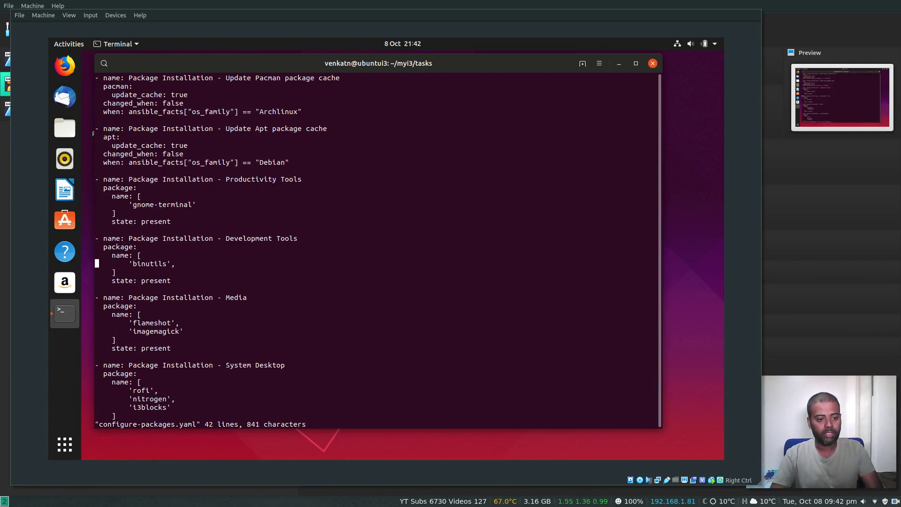
key("j")
key("j")
key("j")
key("j")
key("j")
key("k")
key("k")
key("k")
key("k")
key("k")
key("k")
key("k")
key("k")
key("k")
key("k")
key("k")
key("k")
key("k")
key("k")
key("k")
key("k")
key("k")
key("k")
key("k")
key("k")
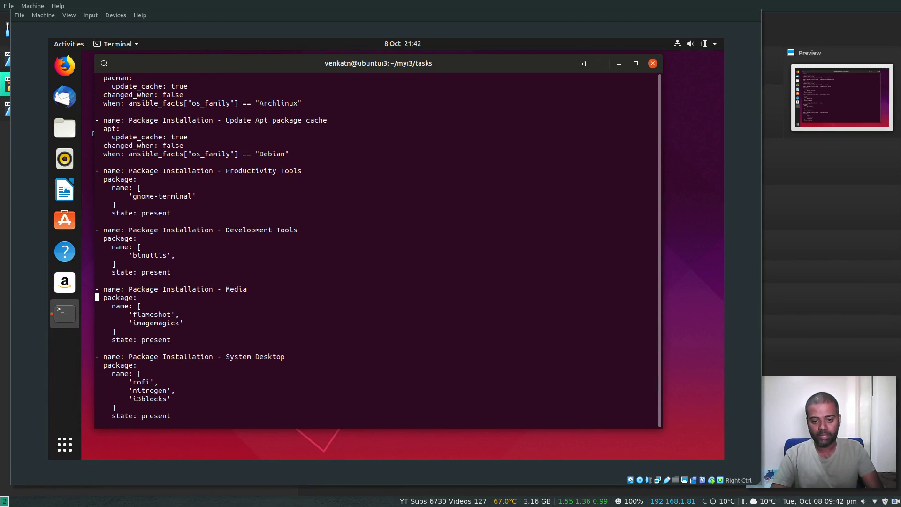
key("k")
key("k")
key("l")
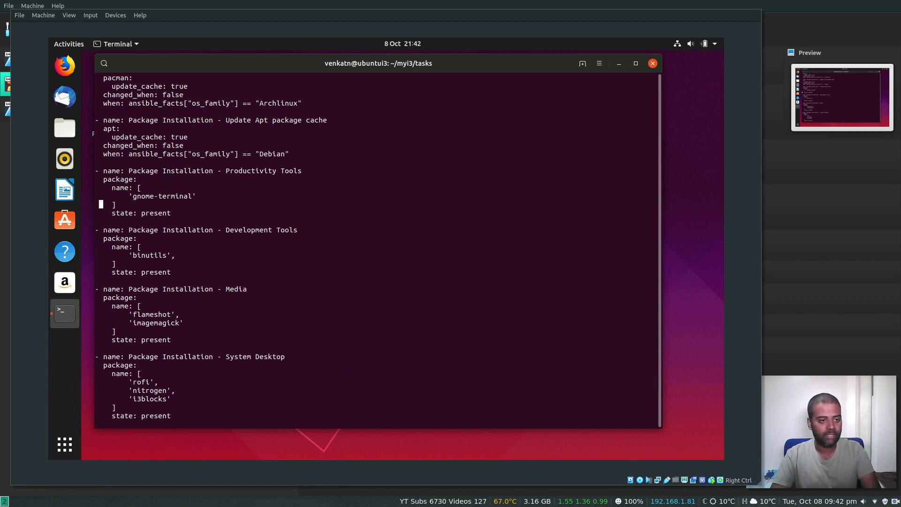
key("j")
key("j")
key("j")
key("l")
key("l")
key("j")
type("jl")
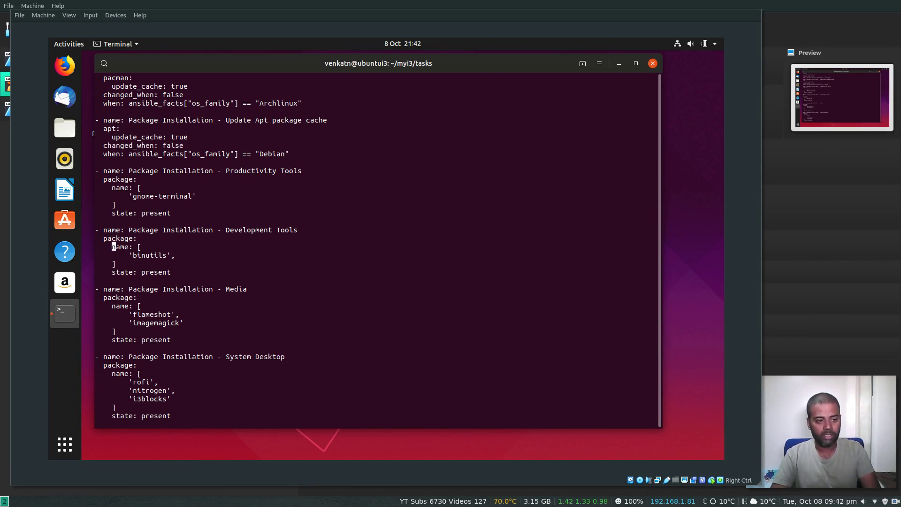
type("j:wq")
key("Return")
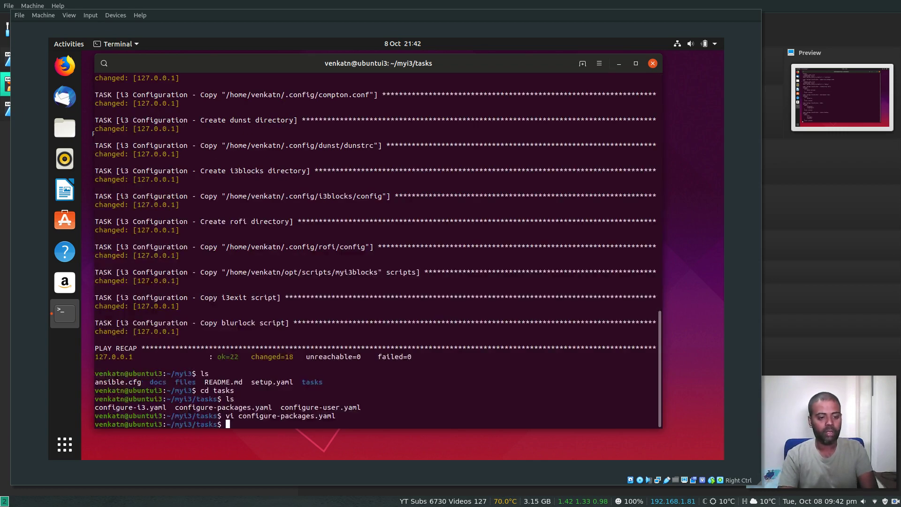
Step: Navigate from myi3 into docs and print the zsh.md notes
type("cd ..")
key("Return")
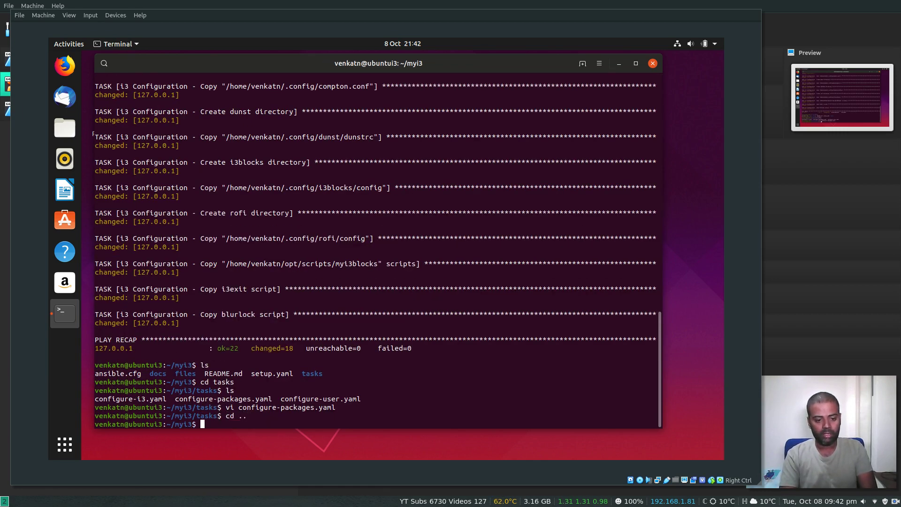
type("clear")
key("Return")
type("ls")
key("Return")
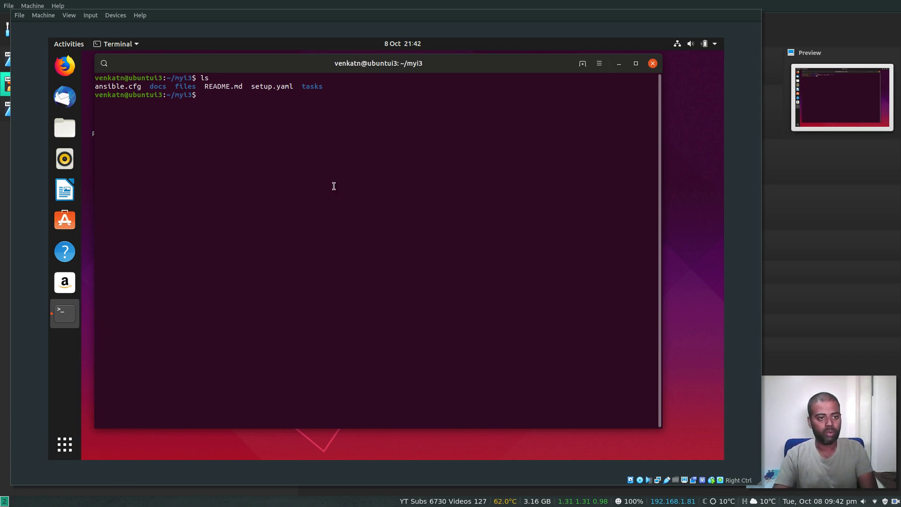
type("cd docs")
key("Return")
type("ls")
key("Return")
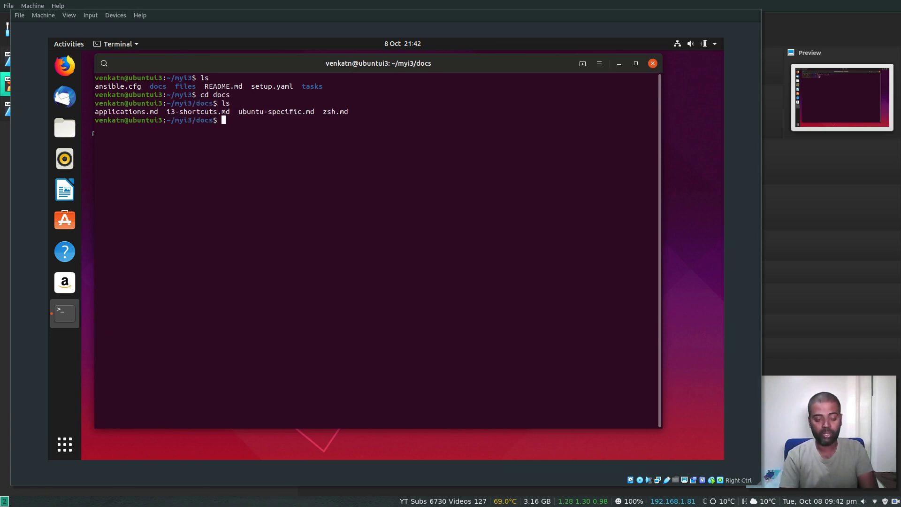
type("cat ")
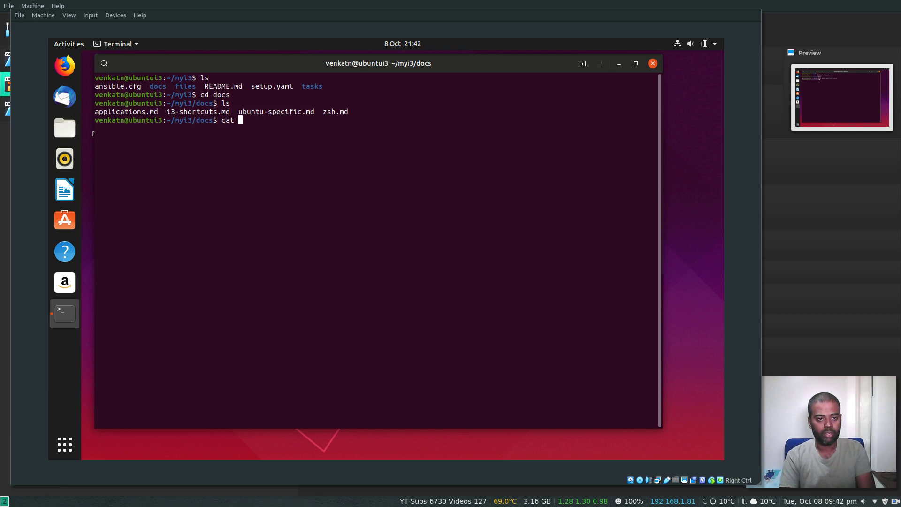
type("zsh.md")
key("Return")
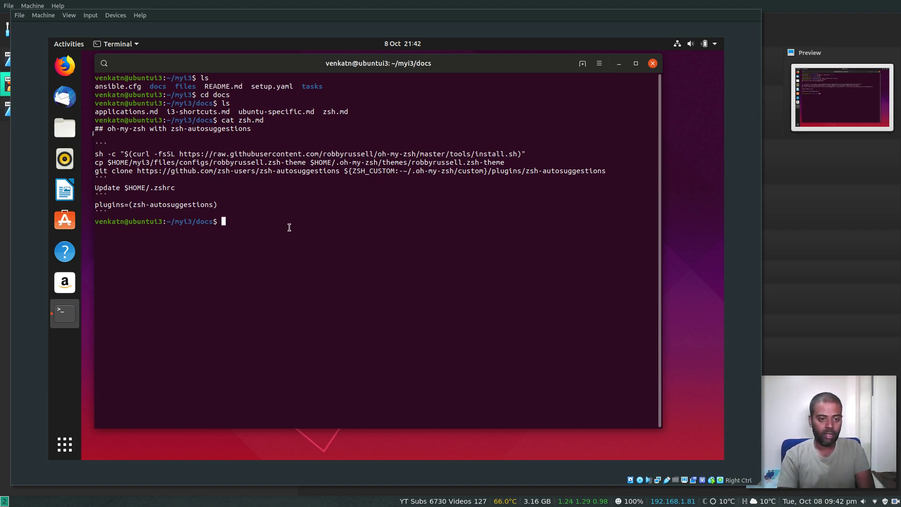
Step: Check for zsh with which zsh, then run sudo apt install -y zsh
type("which zsh")
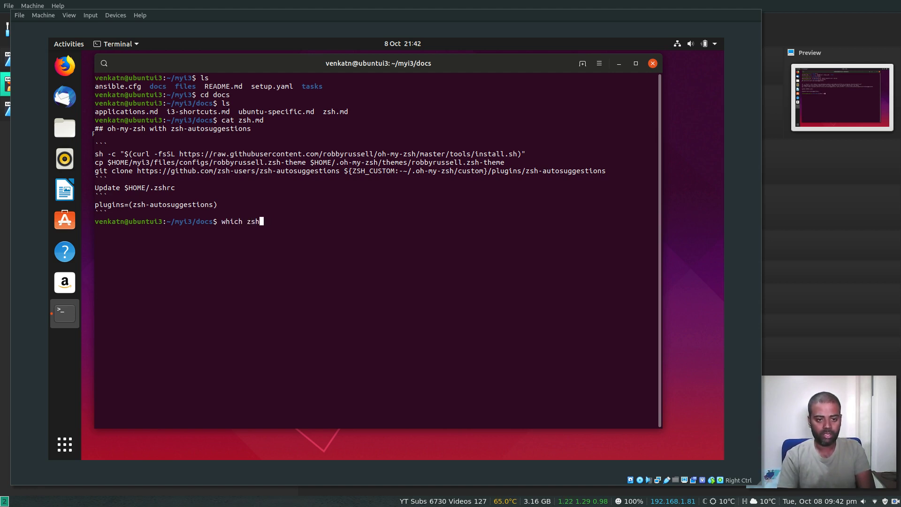
key("Return")
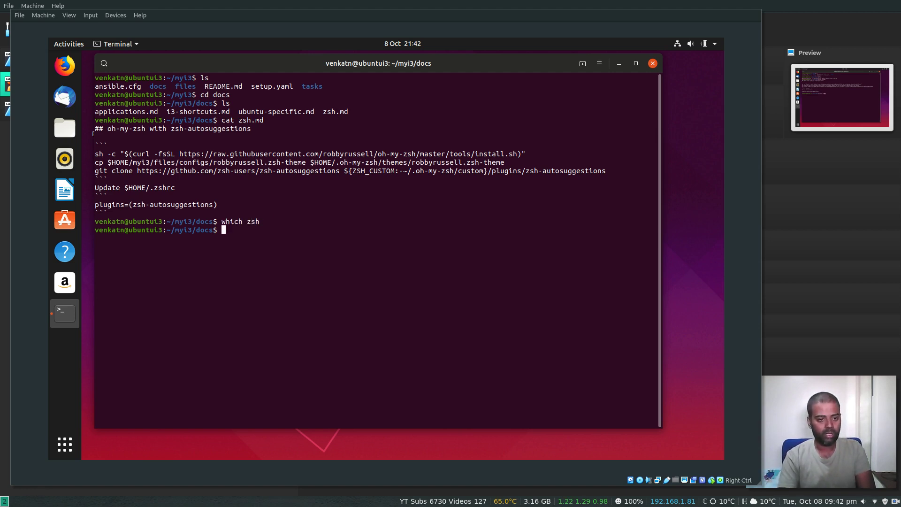
type("sudo ap")
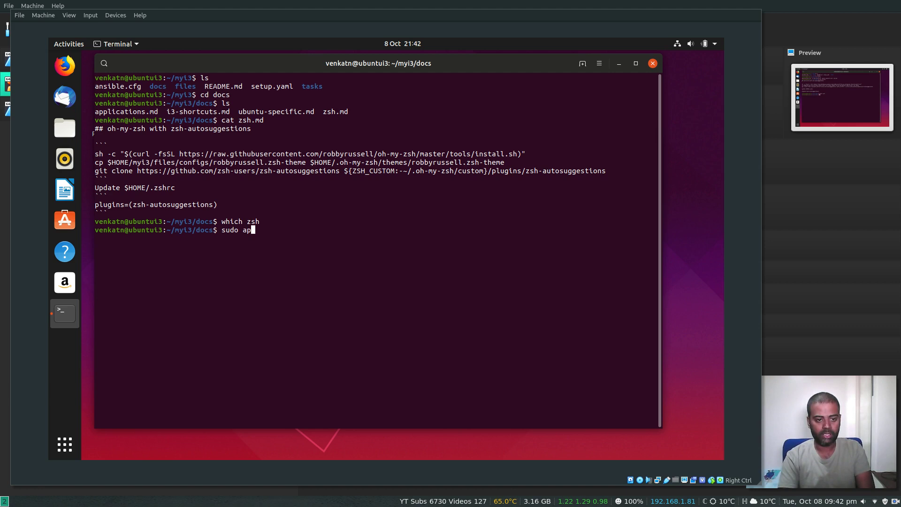
type("t install")
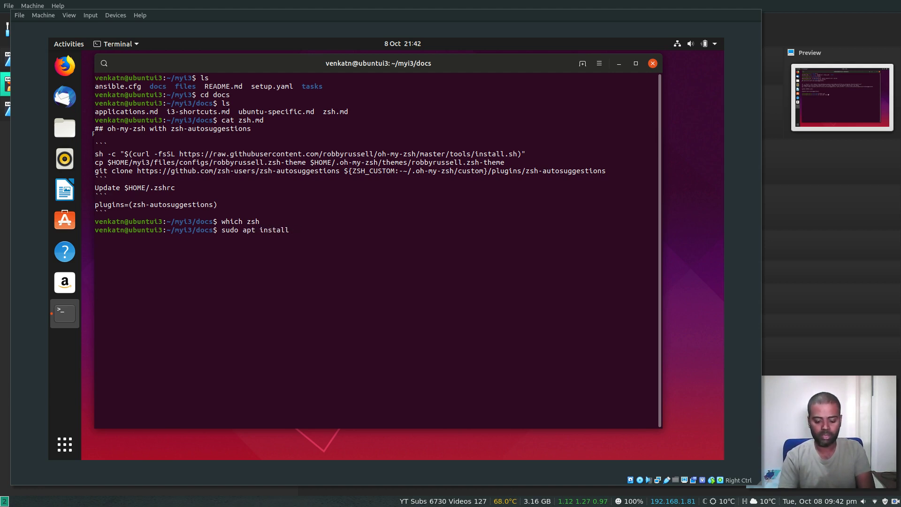
type(" -y zsh")
key("Return")
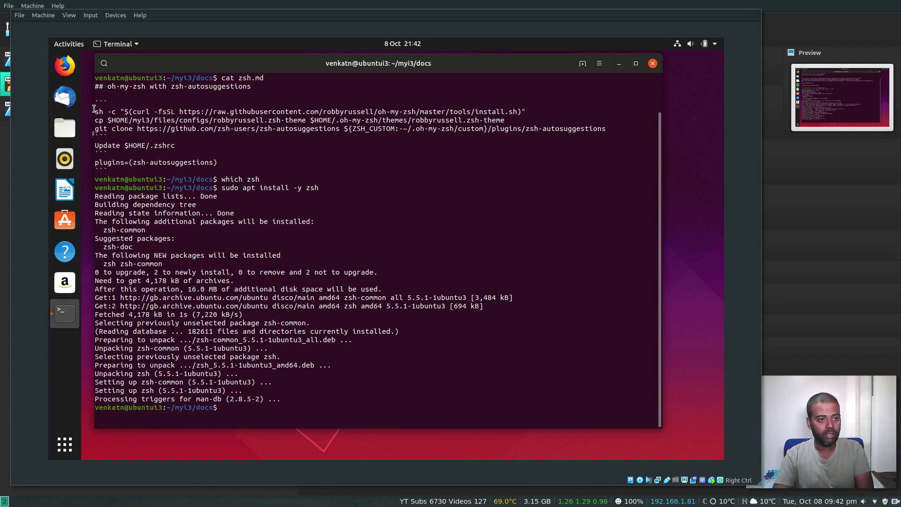
Step: Run the corrected sh -c curl Oh My Zsh installer and accept zsh as the default shell with the password
left_click_drag(96, 110, 521, 114)
middle_click(521, 114)
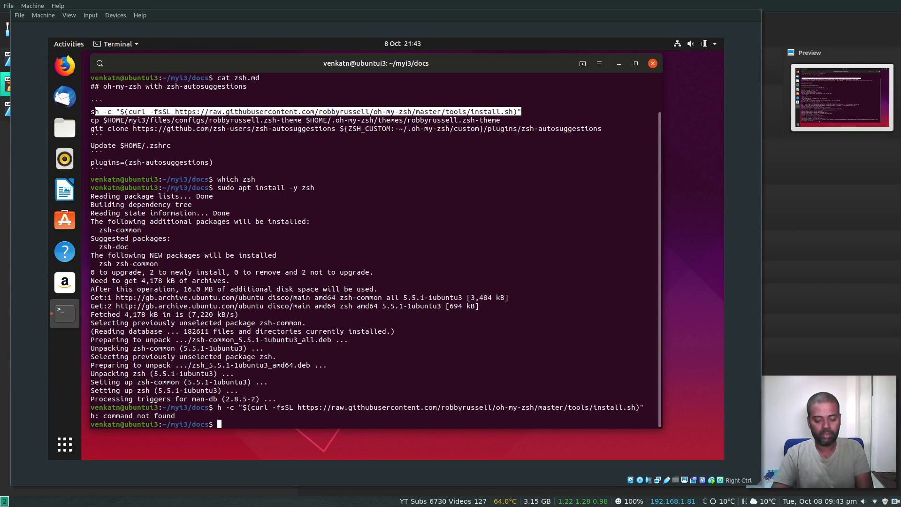
key("Up")
key("Home")
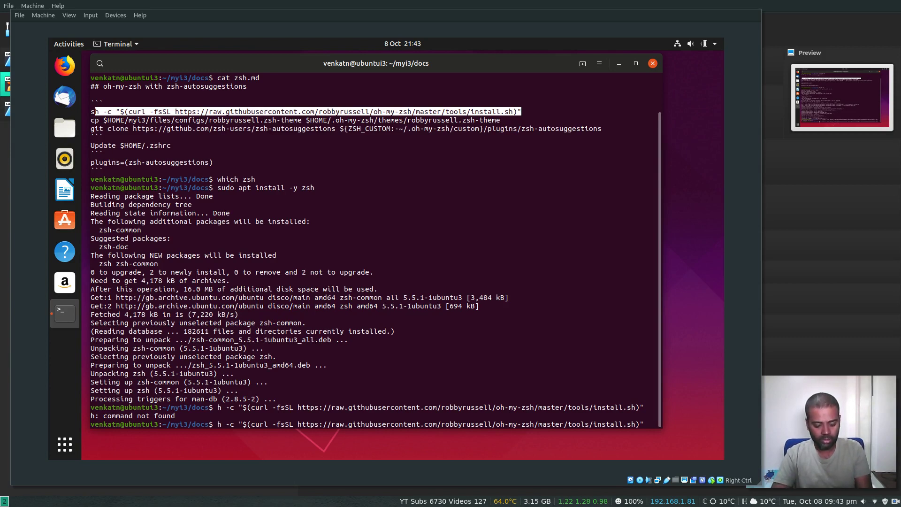
type("s")
key("Return")
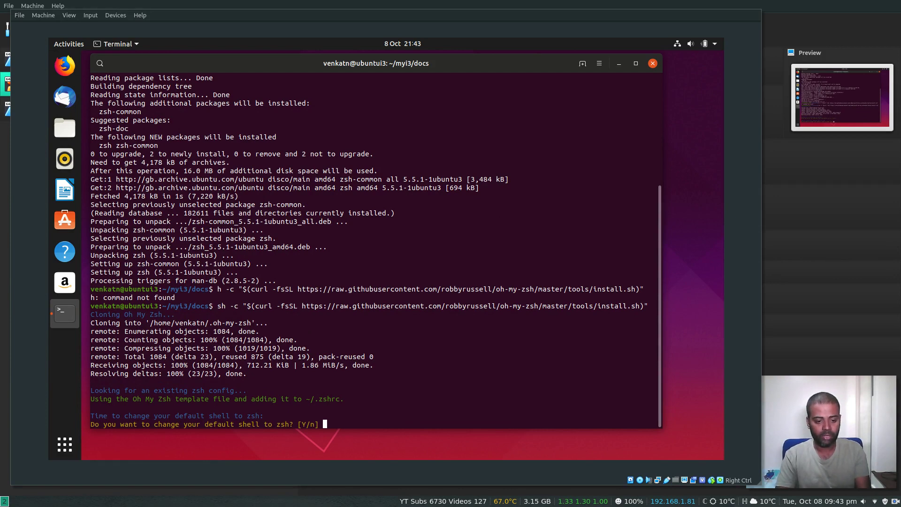
key("Return")
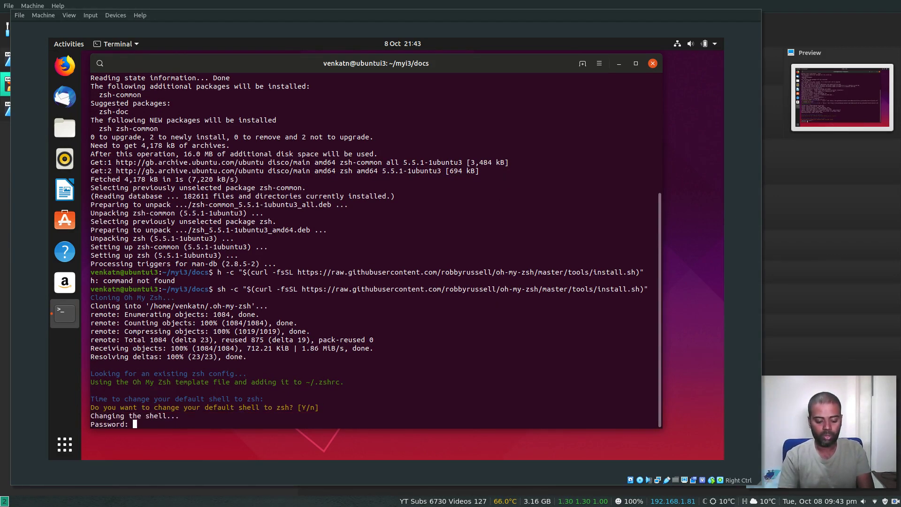
key("Return")
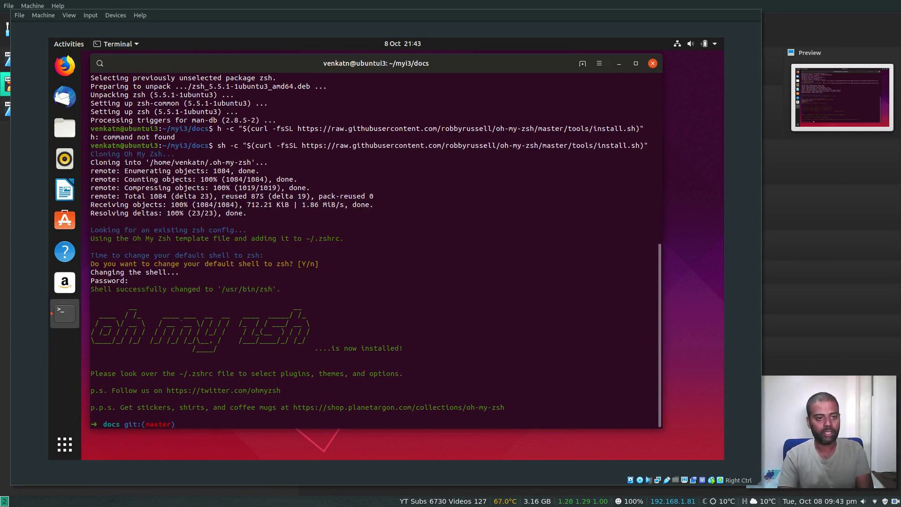
Step: Clear the terminal and print the zsh.md notes with cat
type("claer")
key("Return")
type("cat zsh")
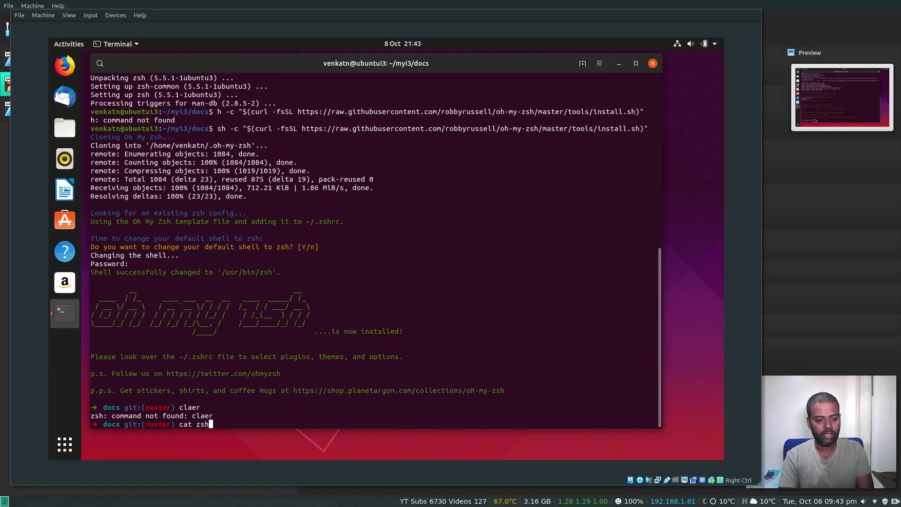
key("Tab")
key("Return")
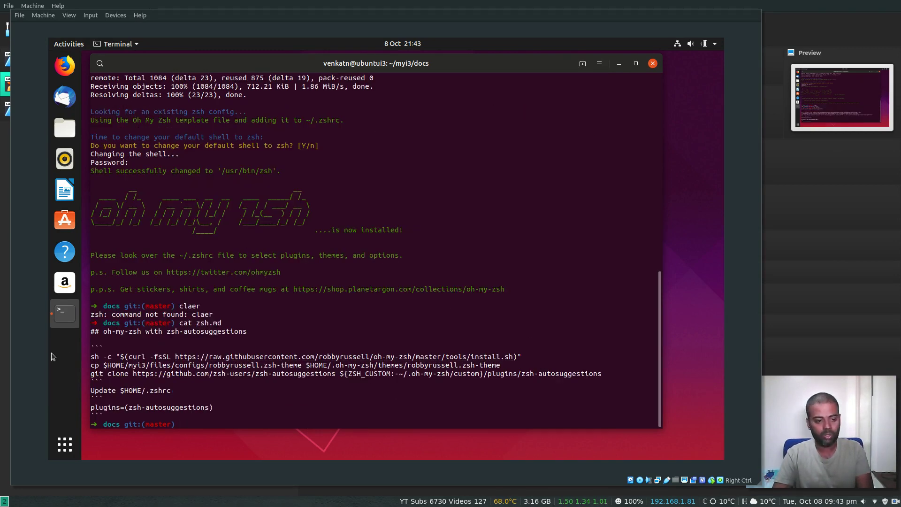
Step: Paste the git clone line from the notes, fix its leading 'gi', and clone zsh-autosuggestions
left_click_drag(91, 375, 254, 374)
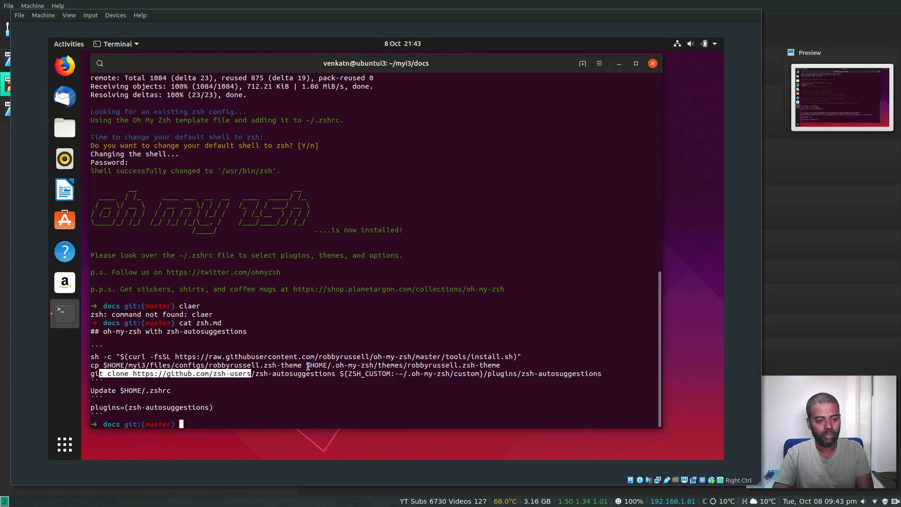
mouse_move(100, 374)
left_mouse_down()
mouse_move(657, 374)
mouse_move(600, 374)
left_mouse_up()
key("super+c")
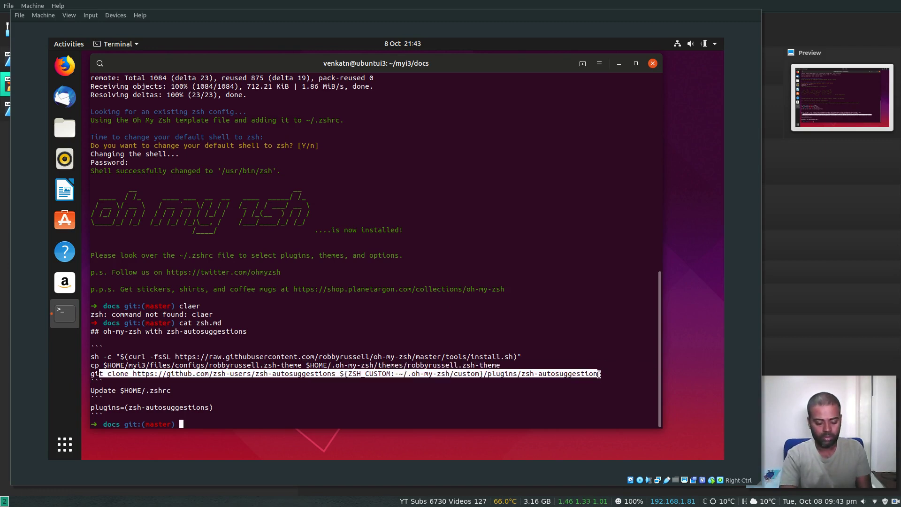
type("g")
middle_click(183, 424)
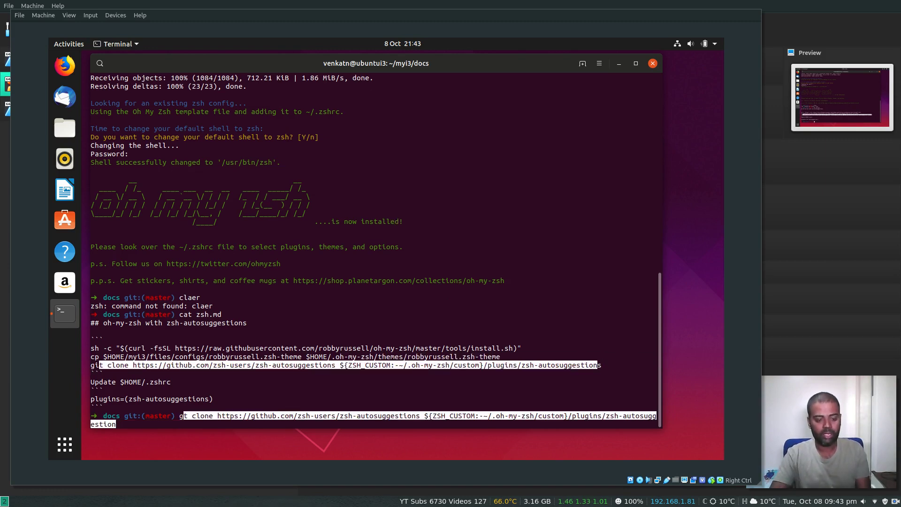
key("Home")
key("Right")
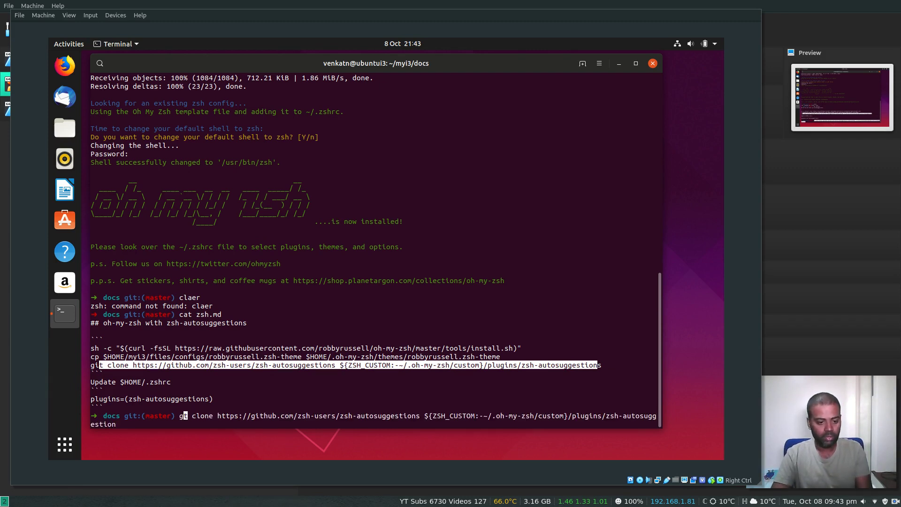
type("i")
key("Return")
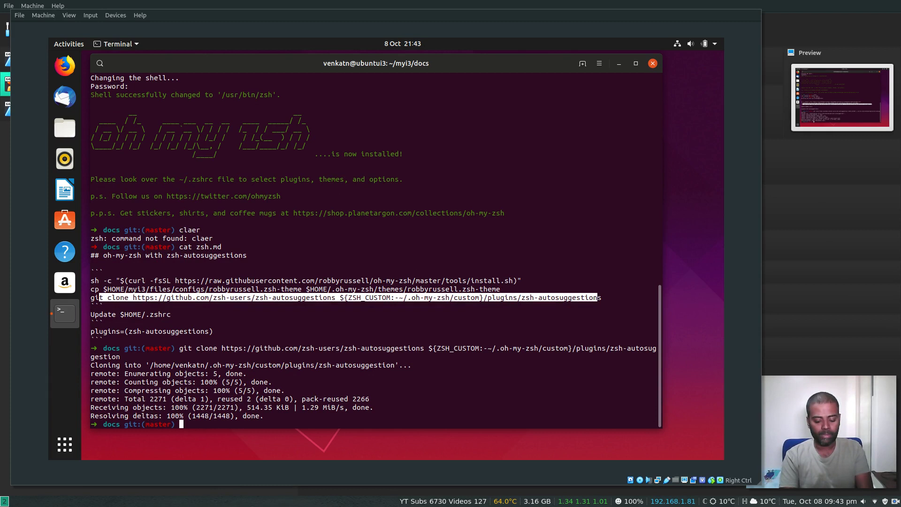
Step: Return to the home directory and open .zshrc in vi
type("cd")
key("Return")
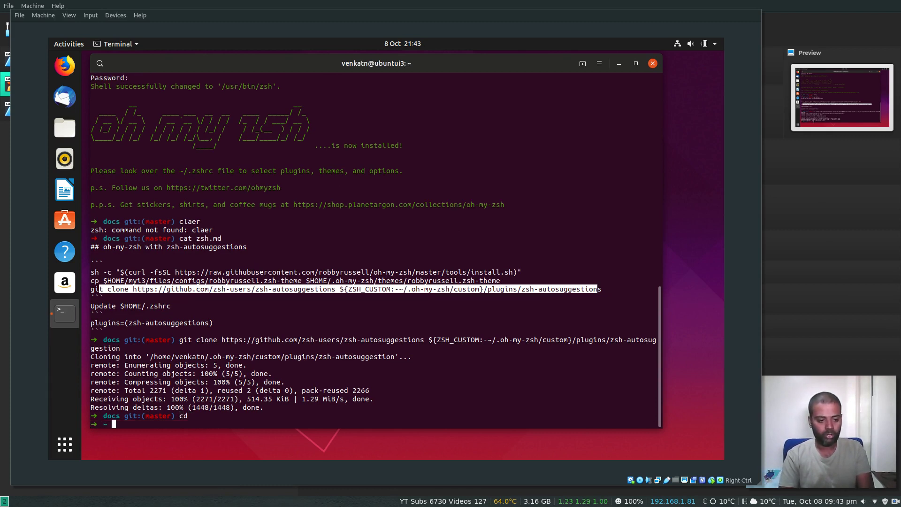
type("c")
key("BackSpace")
type("vi .z")
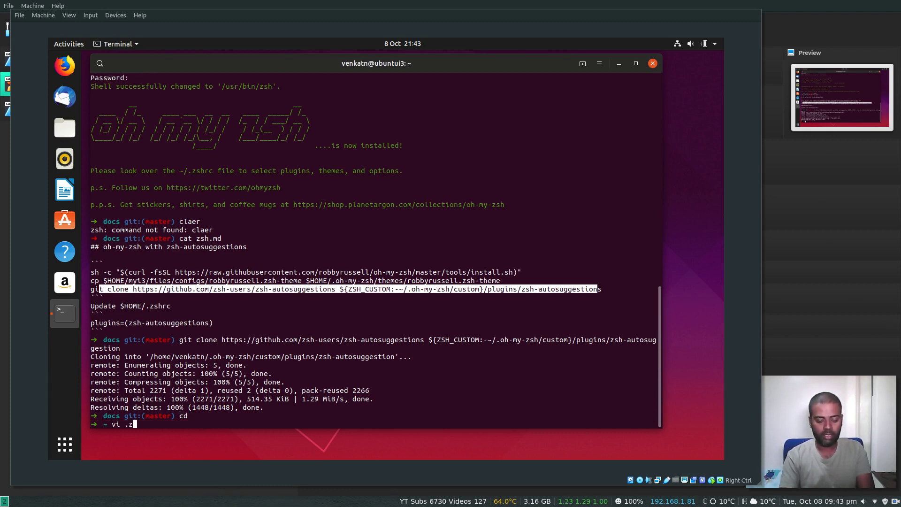
type("shrc")
key("Return")
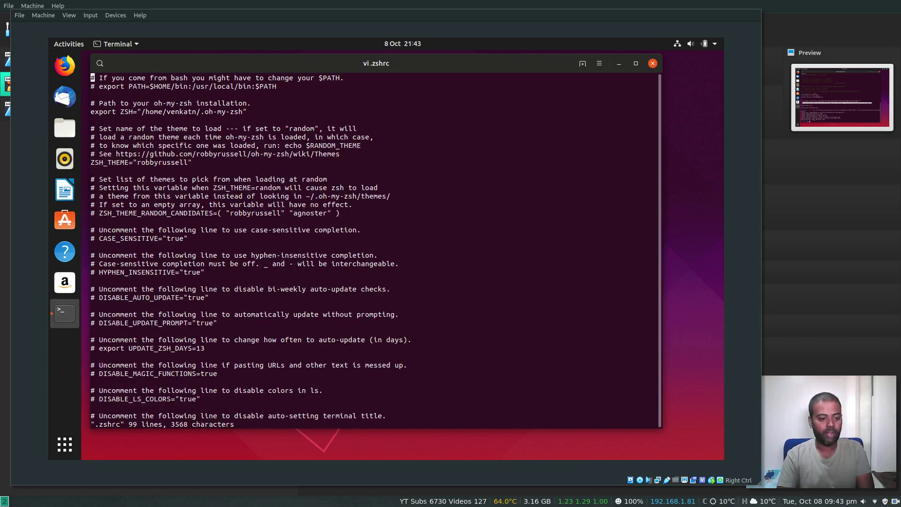
Step: Add zsh-autosuggestions after git in the plugins=(git) line, then save with :wq
key("shift+g")
key("Up")
key("Up")
key("Up")
key("Up")
key("Up")
key("Up")
key("Up")
key("Up")
key("Up")
key("Up")
key("Up")
key("Up")
key("Up")
key("Up")
key("Up")
key("Up")
key("Up")
key("Up")
key("Up")
key("Up")
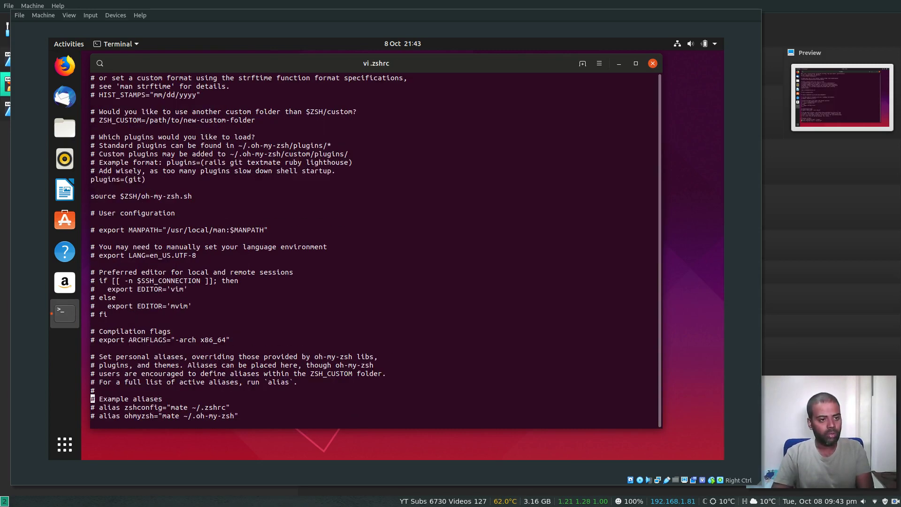
key("Down")
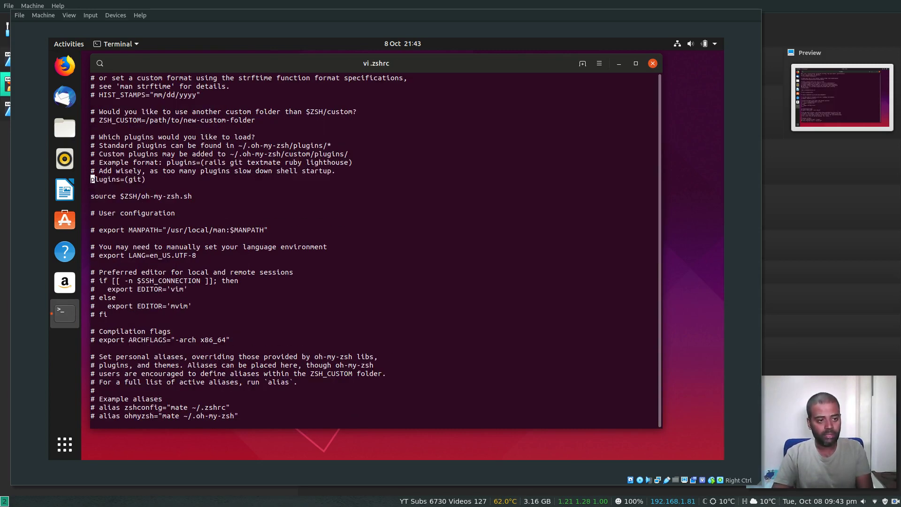
key("Right")
key("Right")
key("Right")
key("Right")
key("Right")
key("Right")
key("Right")
key("Right")
key("Right")
key("Right")
key("Right")
key("Right")
type("i zsh")
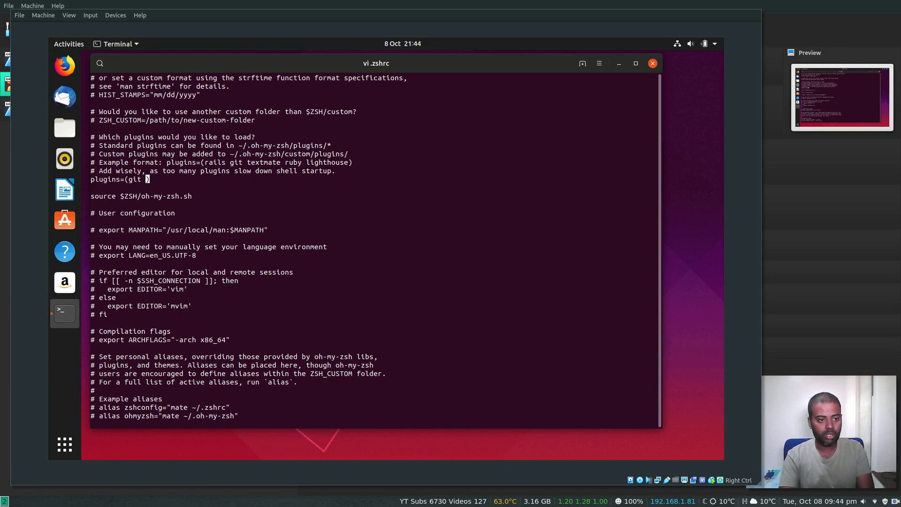
type("-autog")
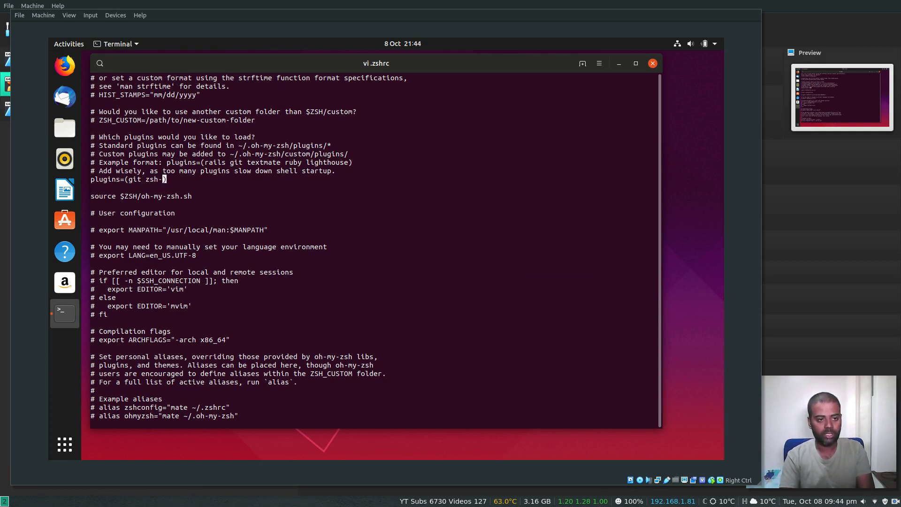
type("uggestions")
key("Escape")
type(":wq")
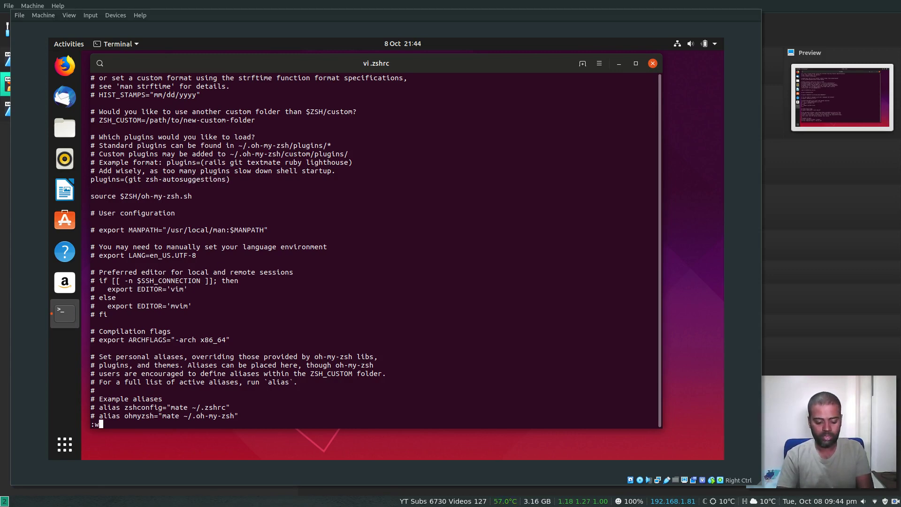
key("Return")
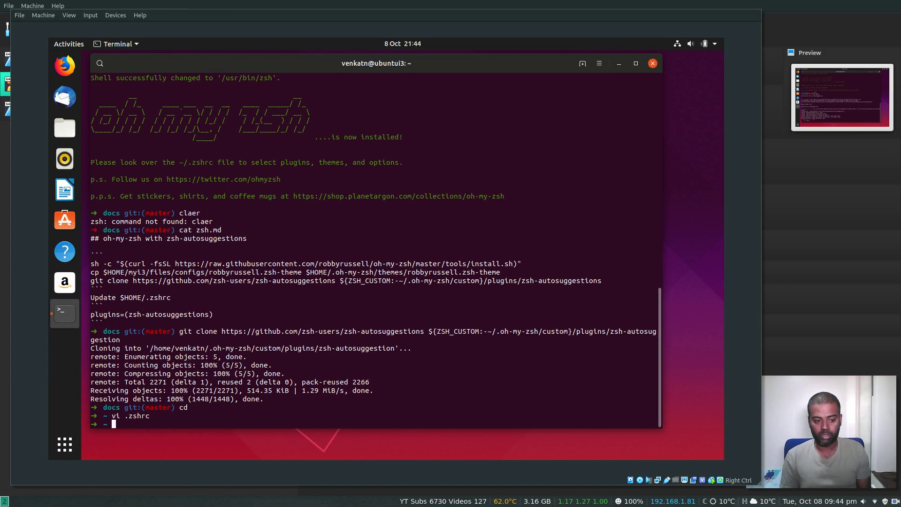
Step: Exit the terminal with Ctrl+D twice, then Log Out from the user entry in the system menu
key("ctrl+d")
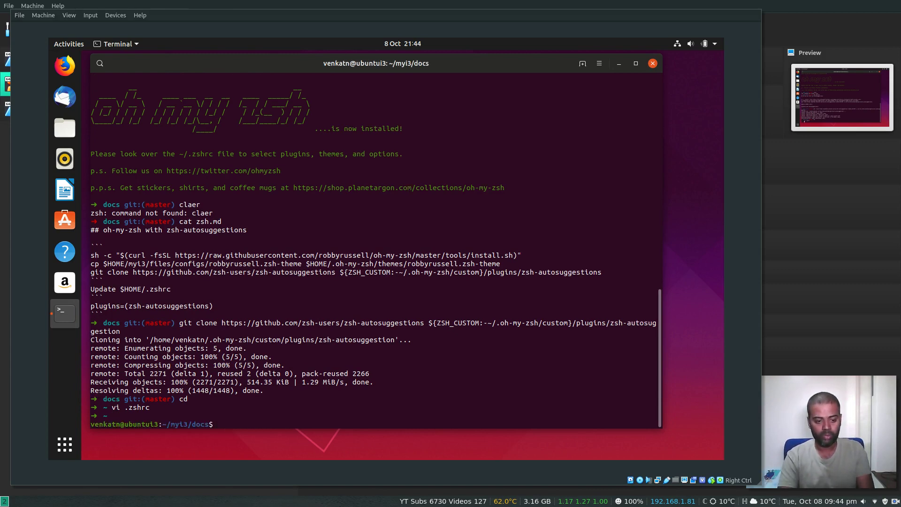
key("ctrl+d")
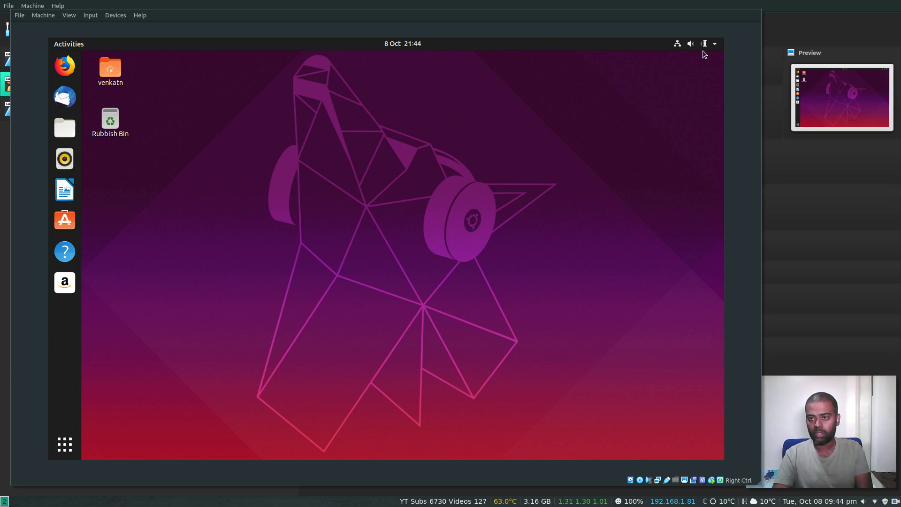
left_click(716, 44)
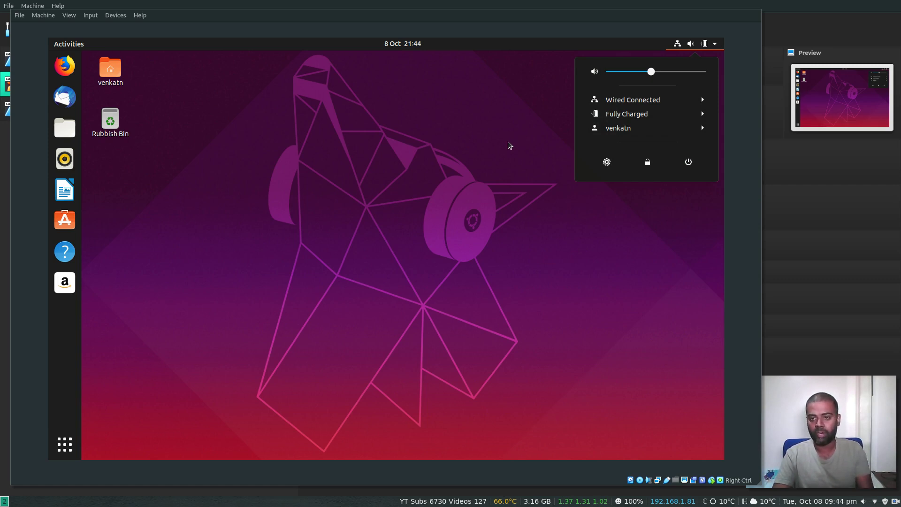
left_click(680, 127)
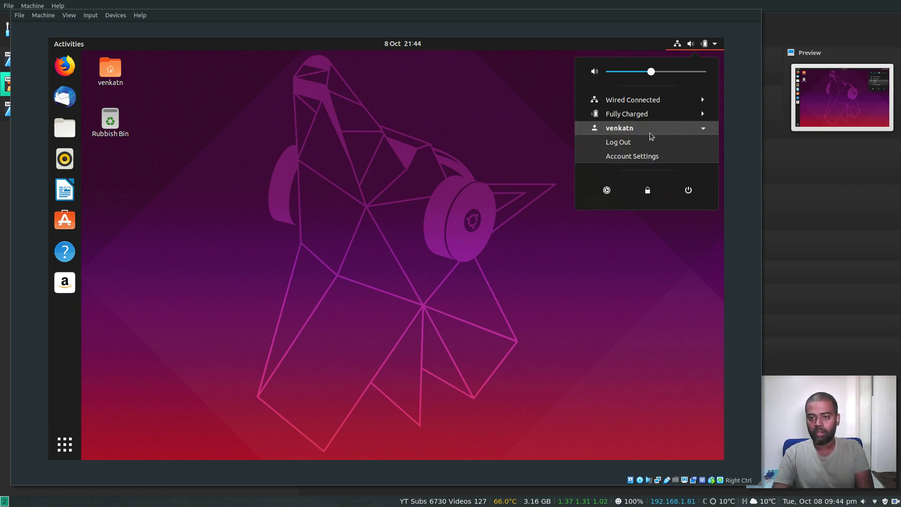
left_click(637, 142)
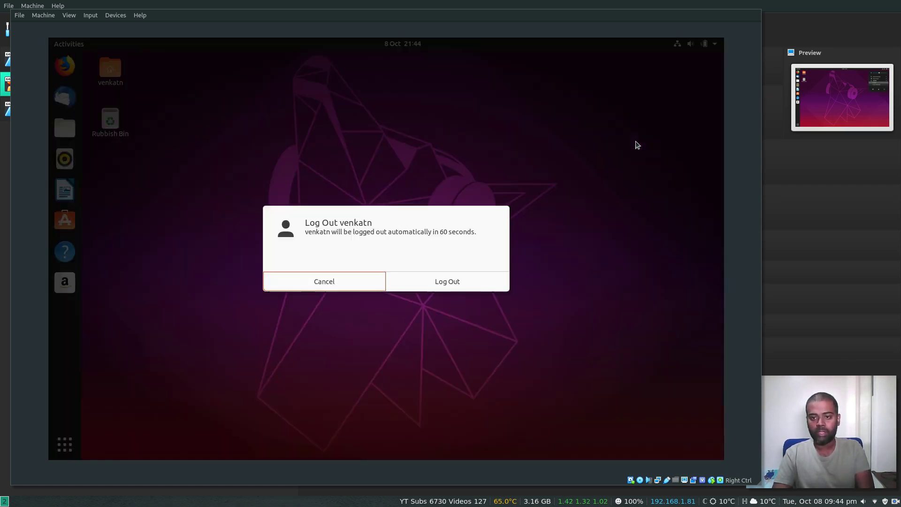
left_click(469, 282)
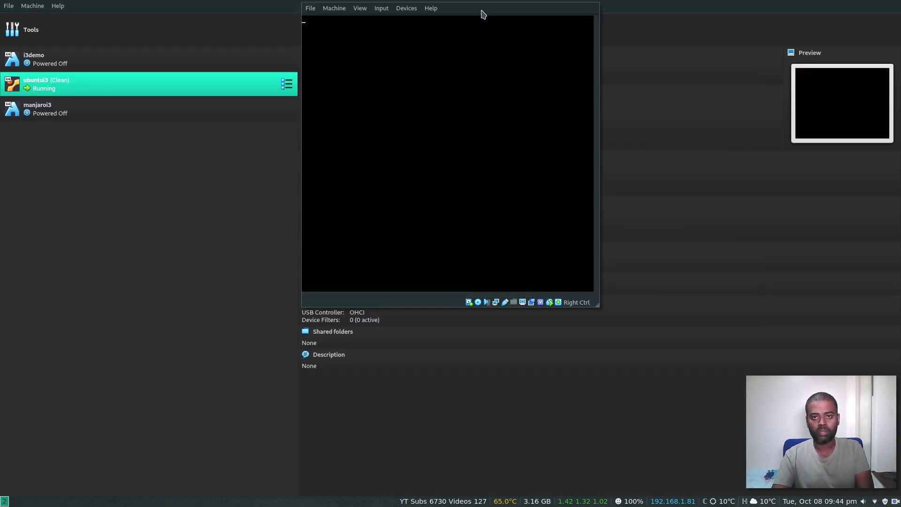
Step: Move the VM window to the upper left and enlarge it to show the login screen
left_click_drag(481, 12, 195, 38)
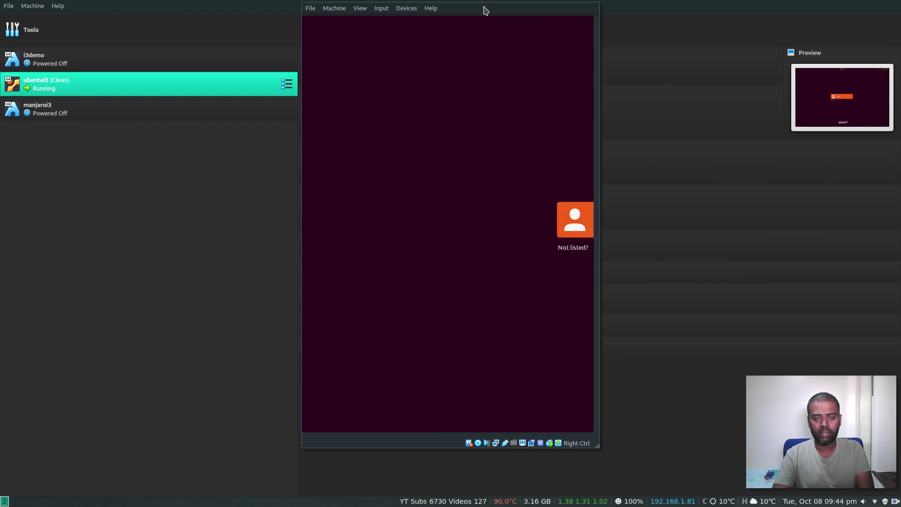
left_click_drag(483, 7, 180, 7)
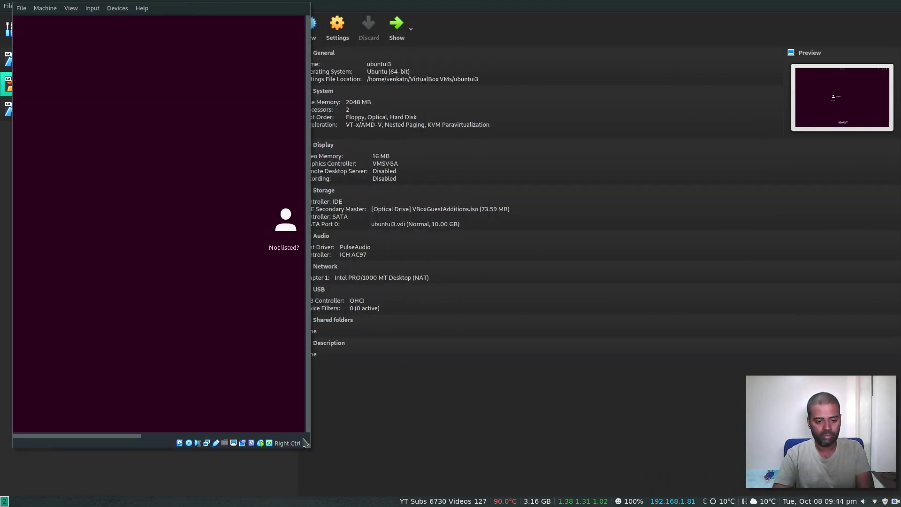
left_click_drag(305, 443, 806, 484)
Step: Enter the user's password, choose the i3 session from the gear menu, and sign in
left_click(362, 236)
type("•••••••••")
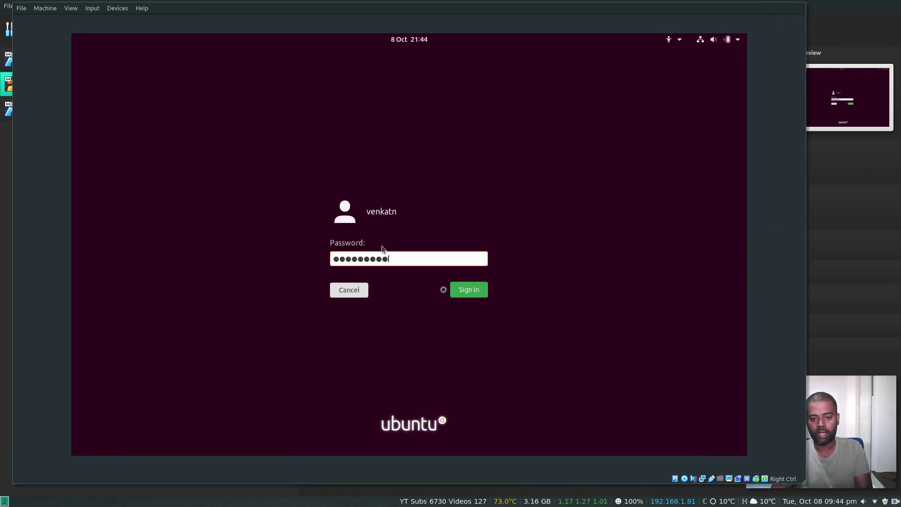
left_click(444, 290)
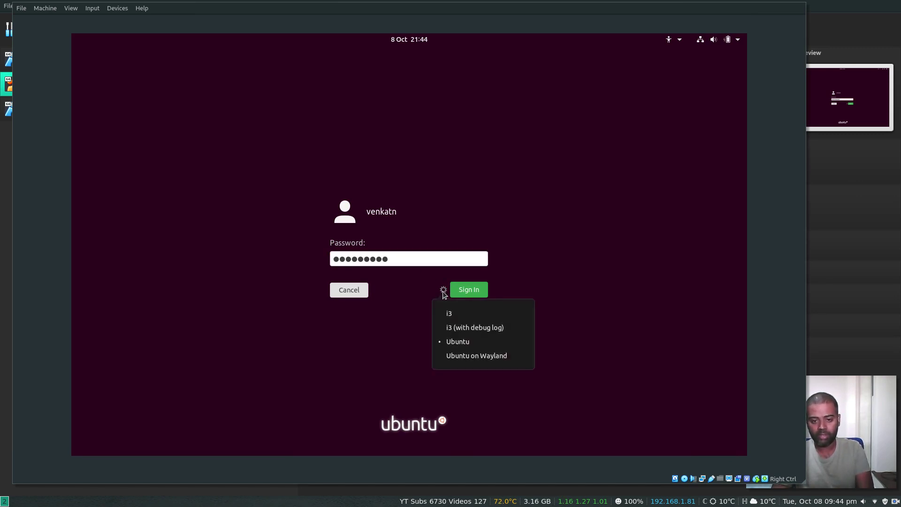
left_click(454, 314)
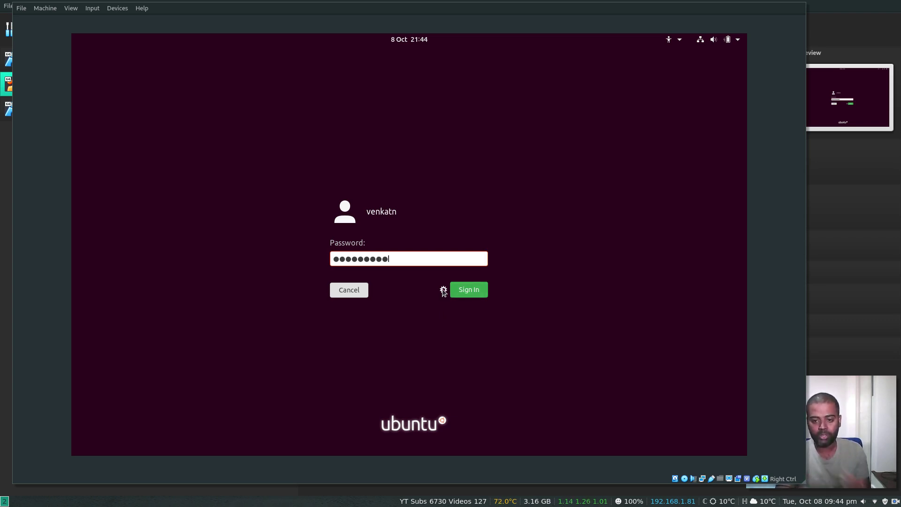
left_click(443, 291)
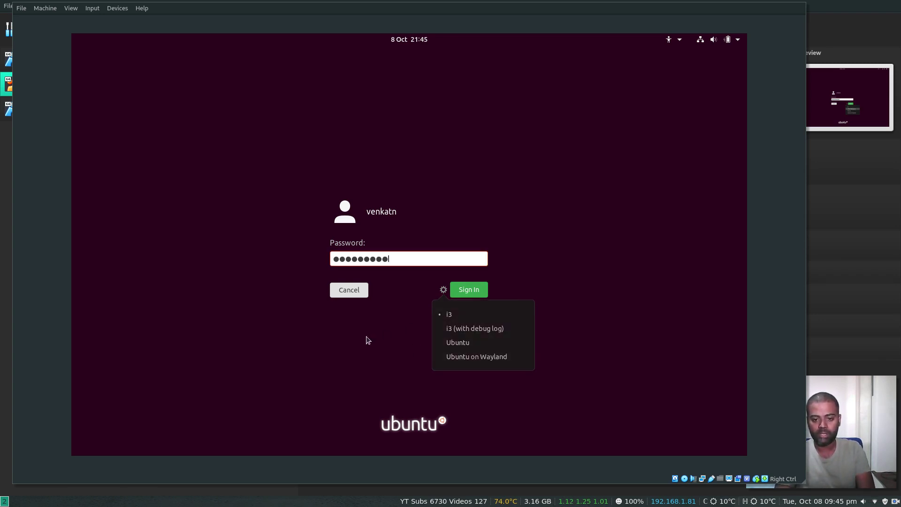
left_click(471, 286)
Step: Start the i3 session and launch a terminal with Mod+Enter
left_click(472, 286)
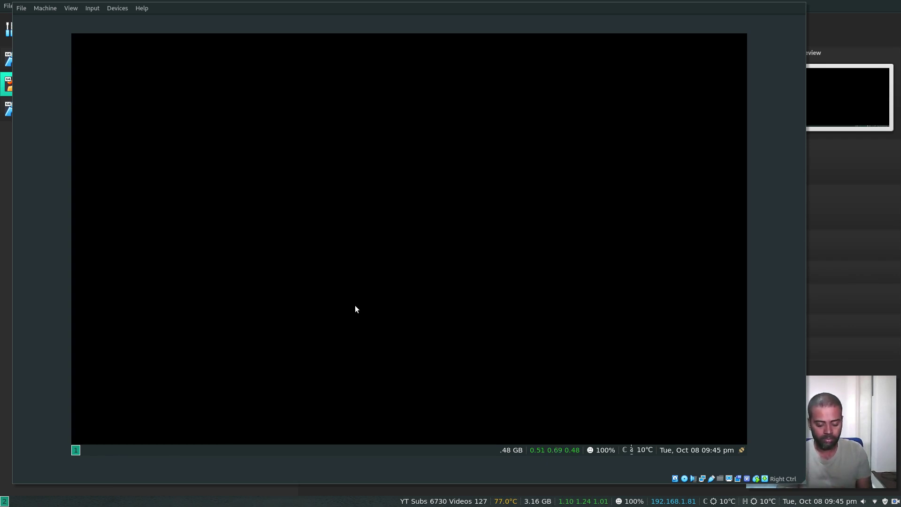
key("super+Return")
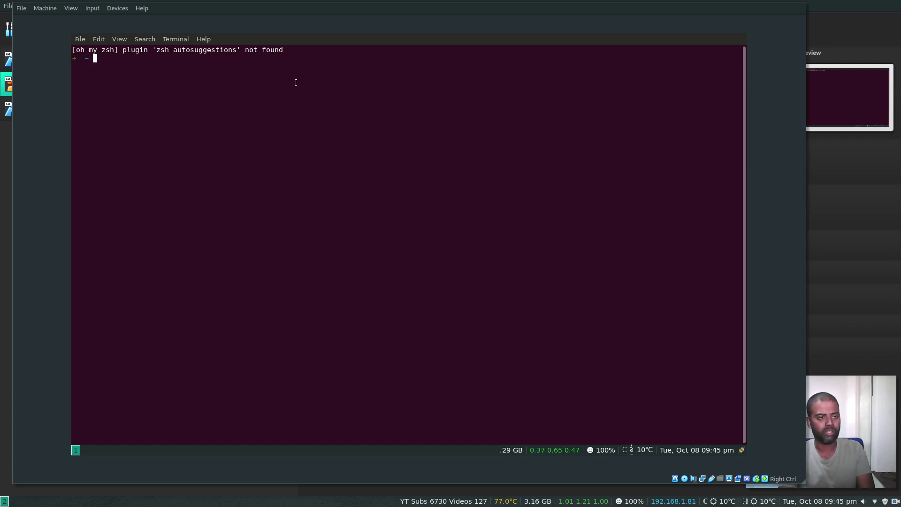
Step: Move into myi3/docs, listing each folder, and print the zsh.md notes
type("cd my")
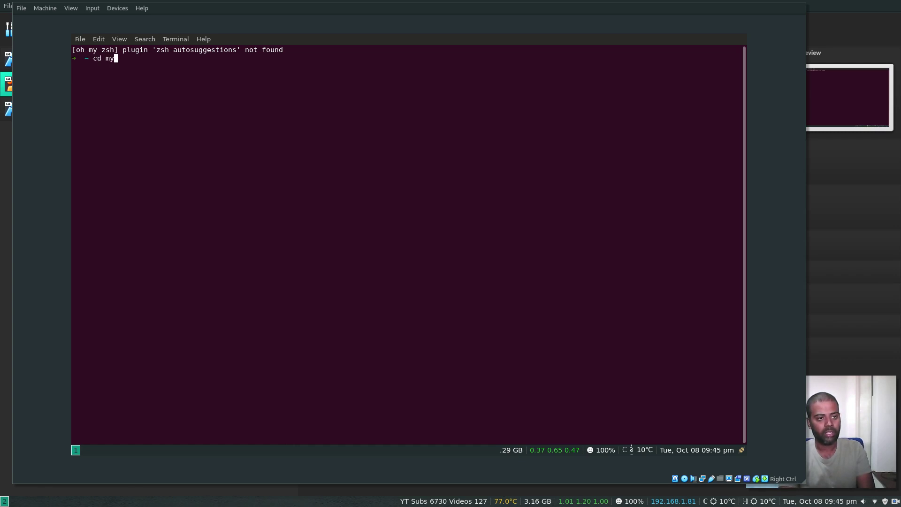
type("i3")
key("Return")
type("ls")
key("Return")
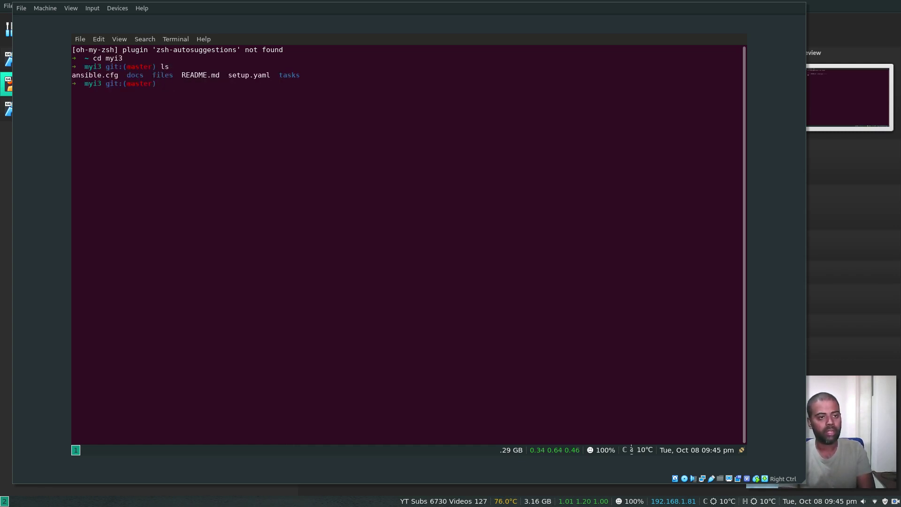
type("cd docs")
key("Return")
type("ls")
key("Return")
type("cat zs")
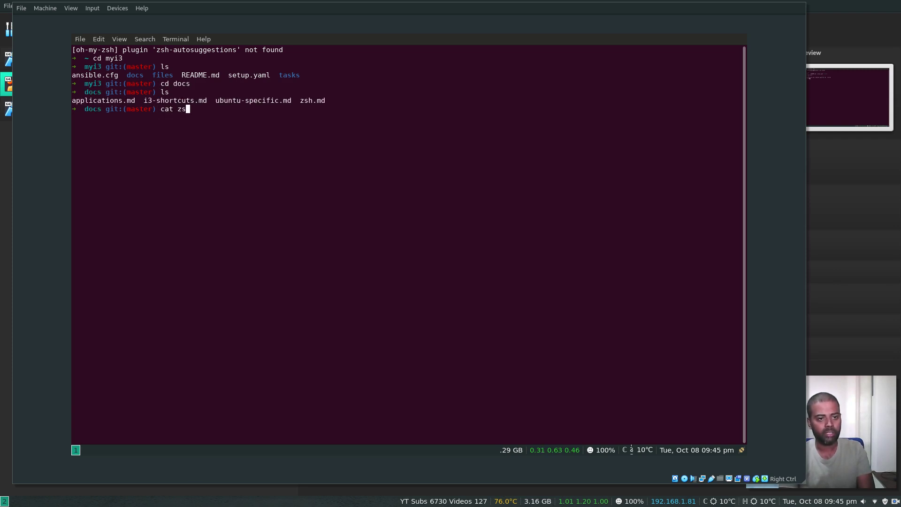
type("h")
key("Tab")
key("Return")
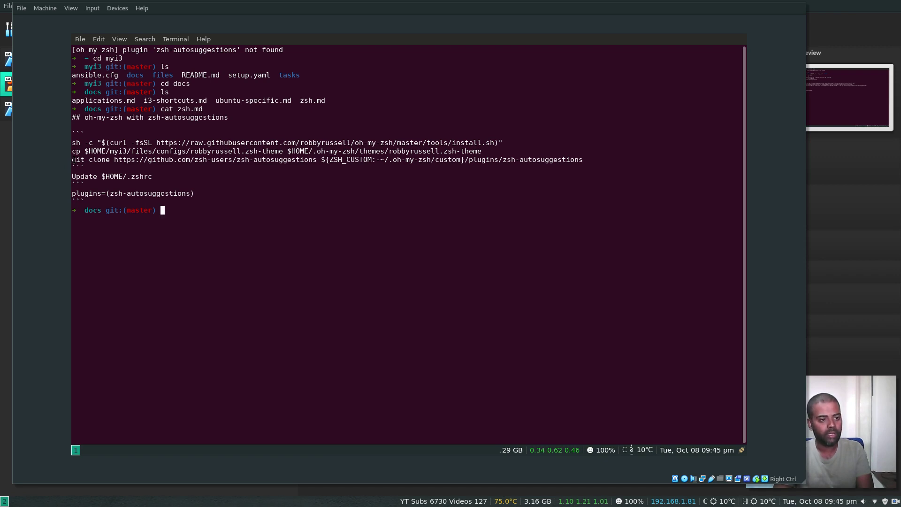
Step: Paste and run the zsh-autosuggestions git clone line, then close the terminal
left_click_drag(74, 160, 585, 159)
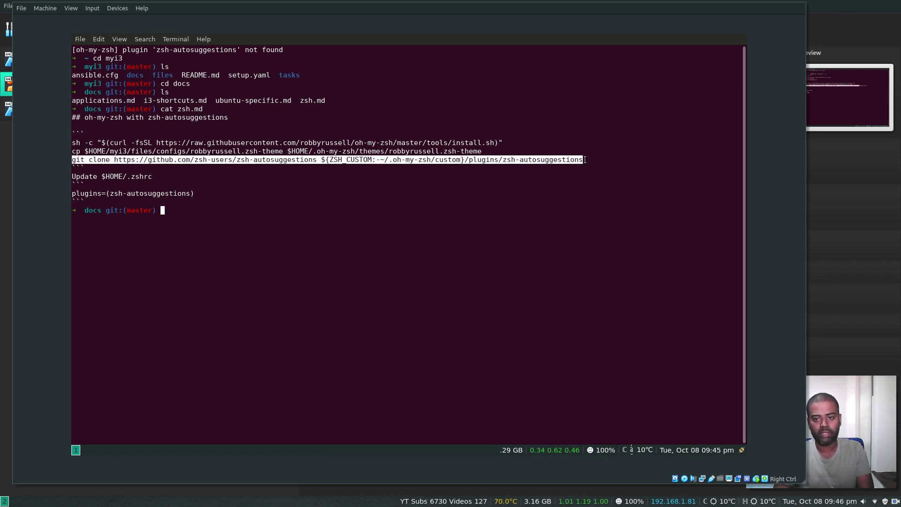
type("git clone https://github.com/zsh-users/zsh-autosuggestions ${ZSH_CUSTOM:-~/.oh-my-zsh/custom}/plugins/zsh-autosuggestions")
key("Return")
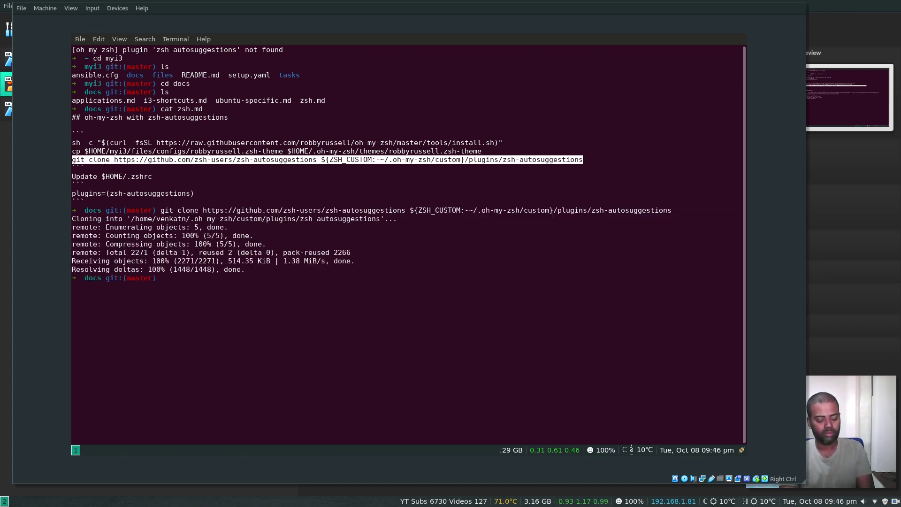
key("ctrl+d")
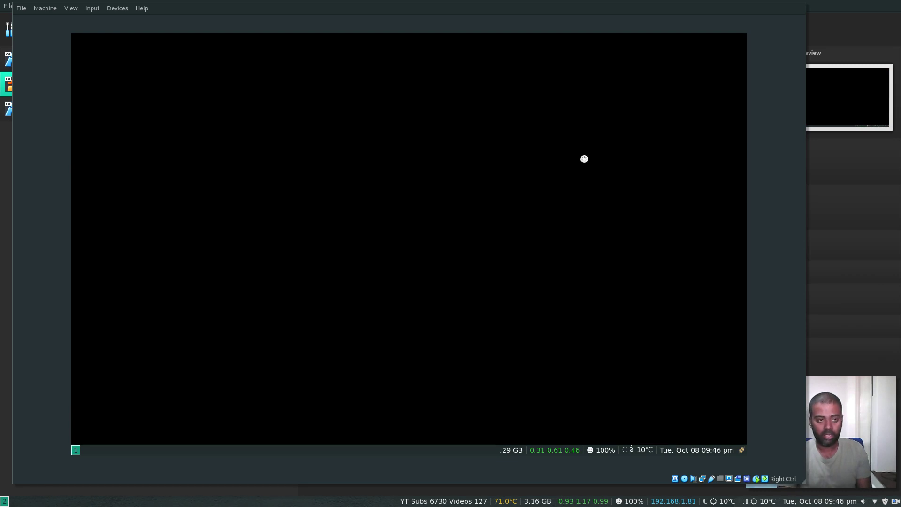
Step: In a new terminal, type git to see the clone command autosuggested, accept it, then erase it
key("super+Return")
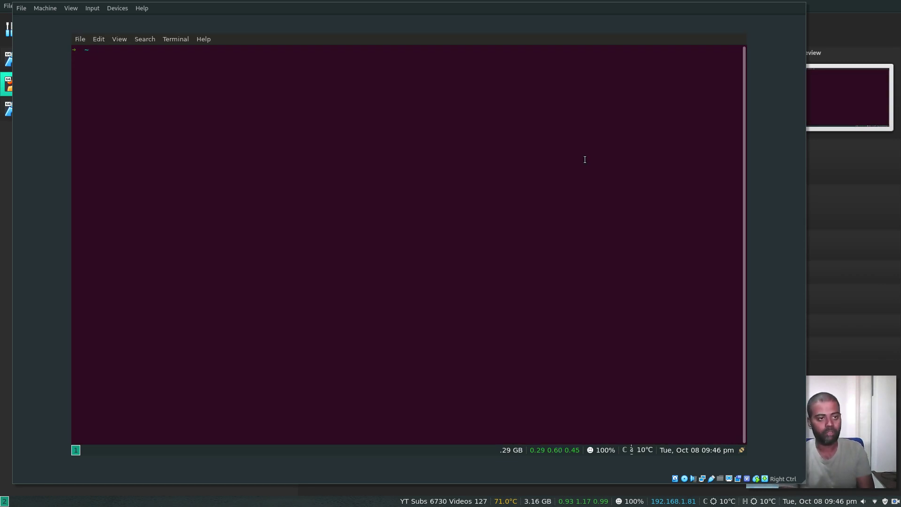
type("git")
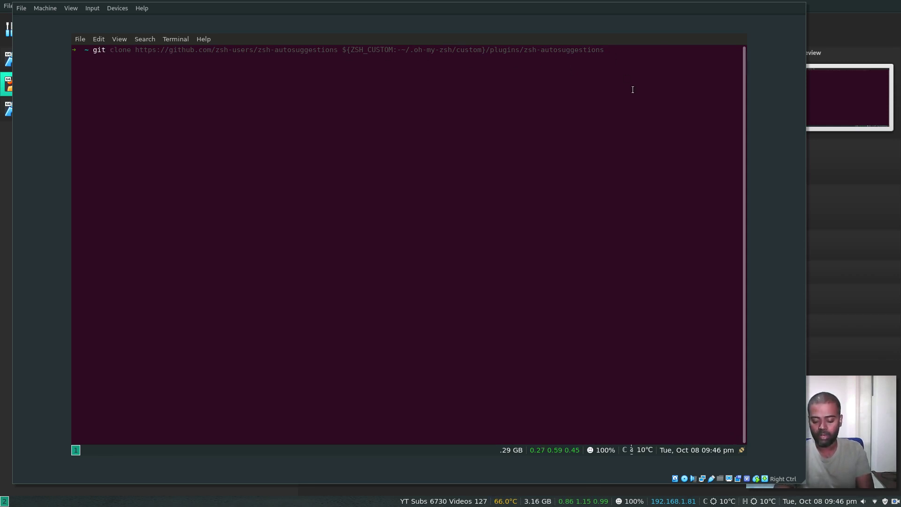
key("Right")
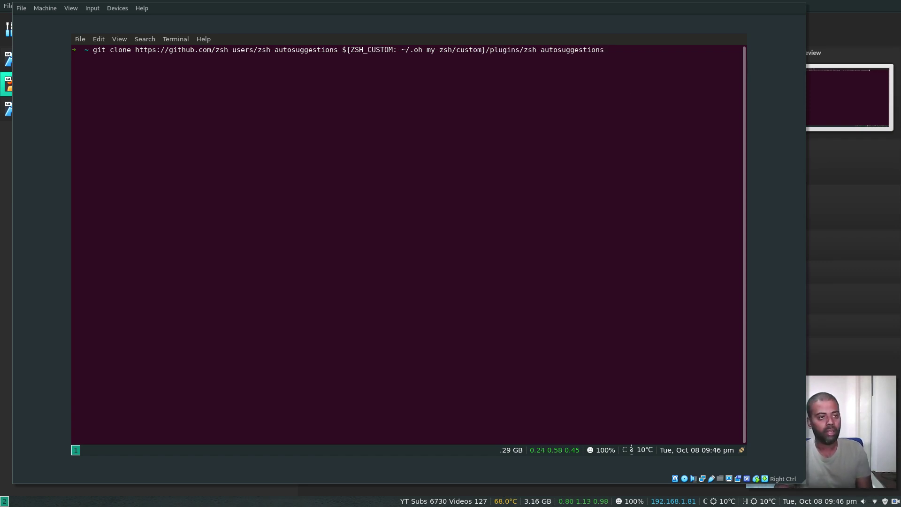
key("ctrl+u")
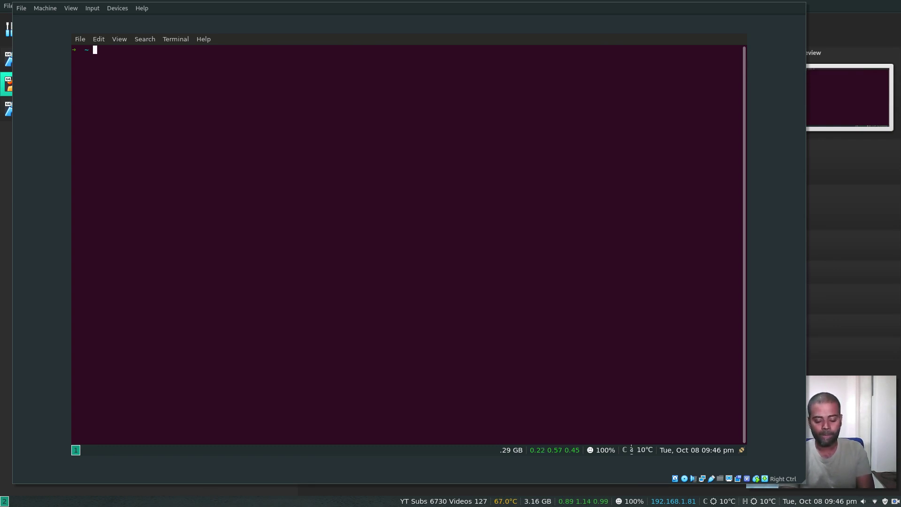
Step: Search the rofi application launcher for 'text' and 'editor'
key("super+d")
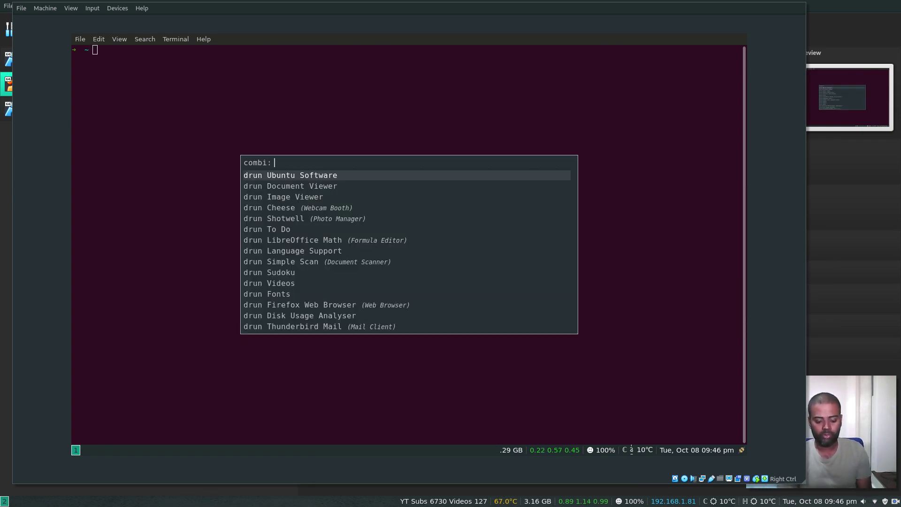
type("text")
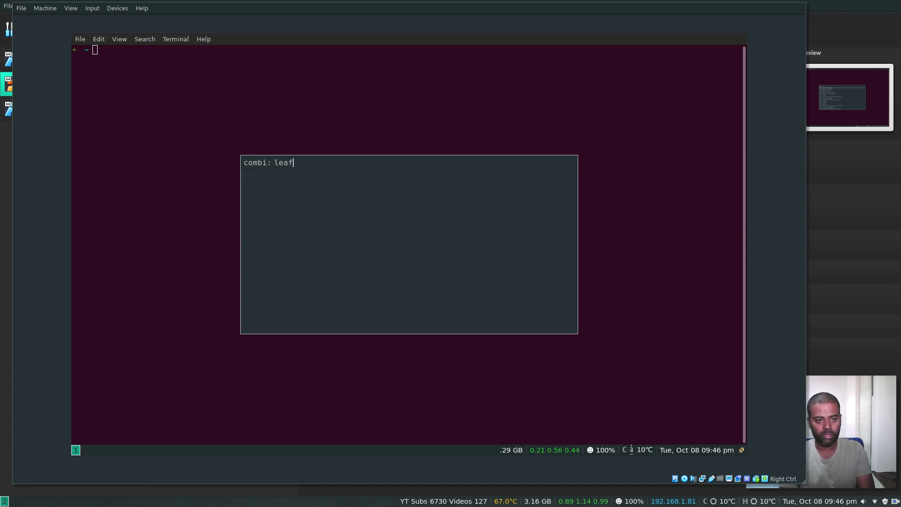
key("BackSpace")
key("BackSpace")
key("BackSpace")
key("BackSpace")
type("editor")
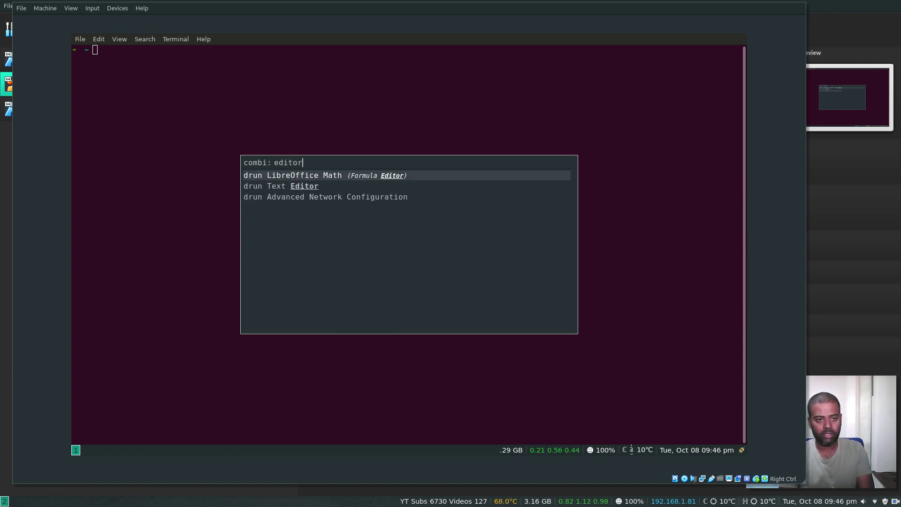
key("BackSpace")
key("BackSpace")
key("BackSpace")
key("BackSpace")
key("BackSpace")
key("BackSpace")
Step: Close the launcher, tile two extra terminals with Mod+Enter, then close them with Mod+Shift+Q
key("Escape")
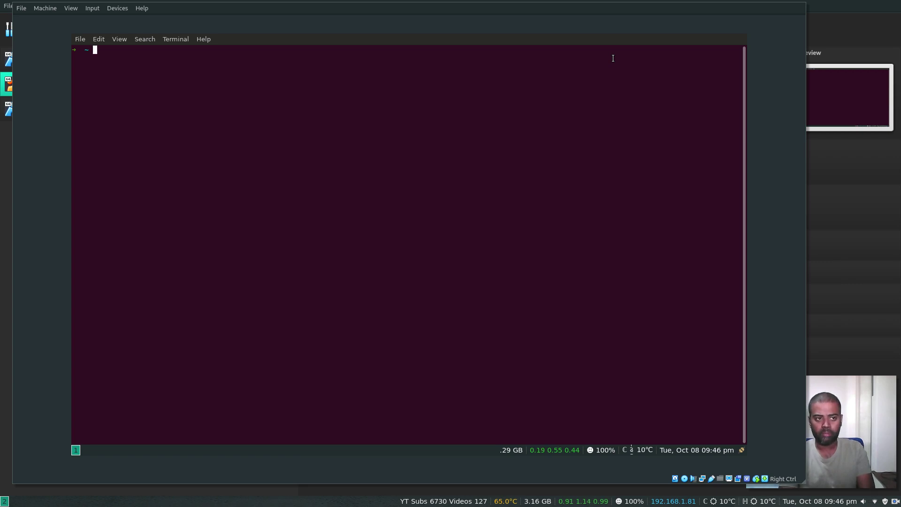
key("super+Return")
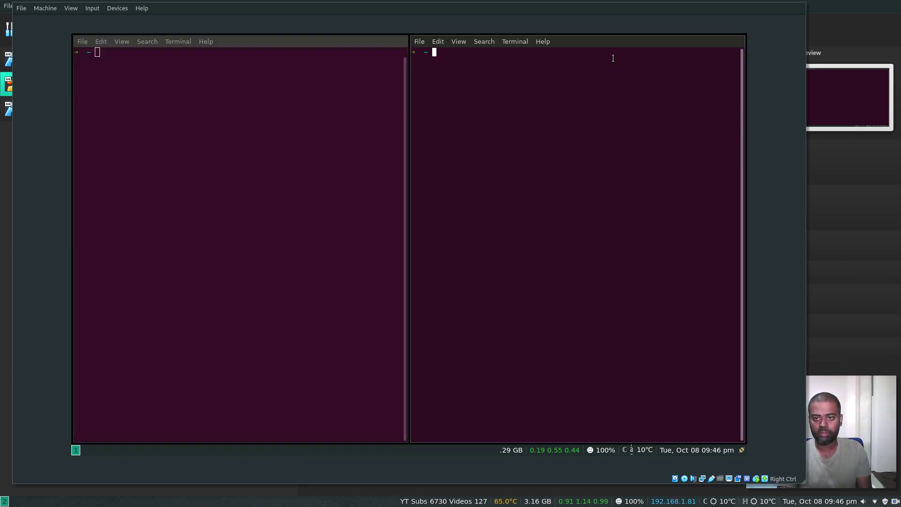
key("super+Return")
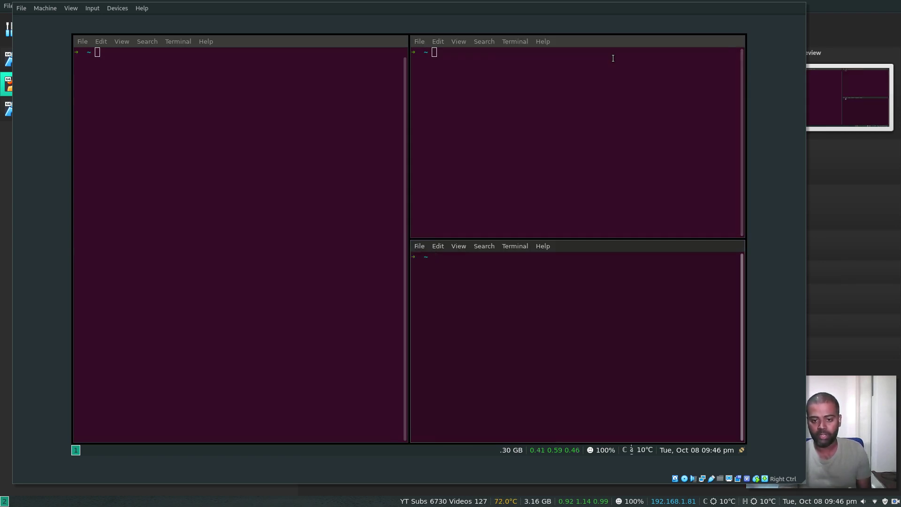
key("super+shift+q")
key("super+shift+q")
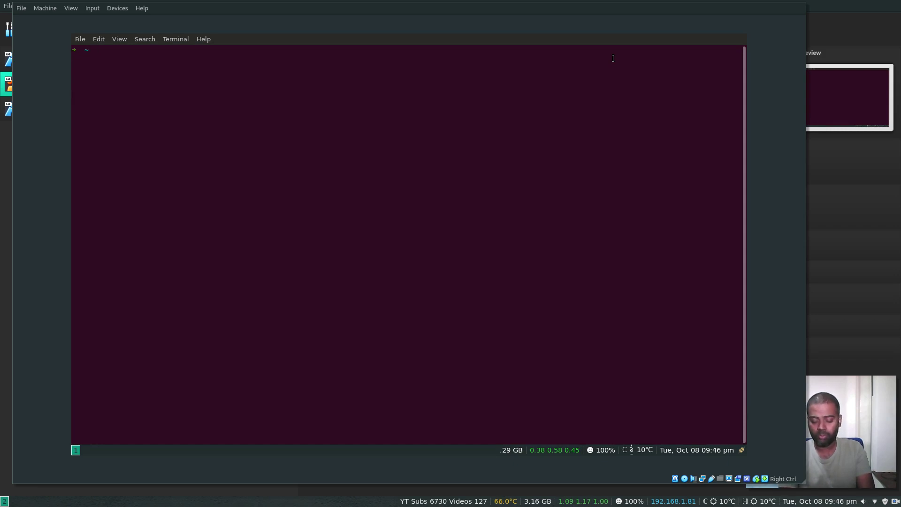
Step: Send a 'hellohowareyou' desktop notification with notify-send, then clear the terminal
type("exit")
key("BackSpace")
key("BackSpace")
key("BackSpace")
key("BackSpace")
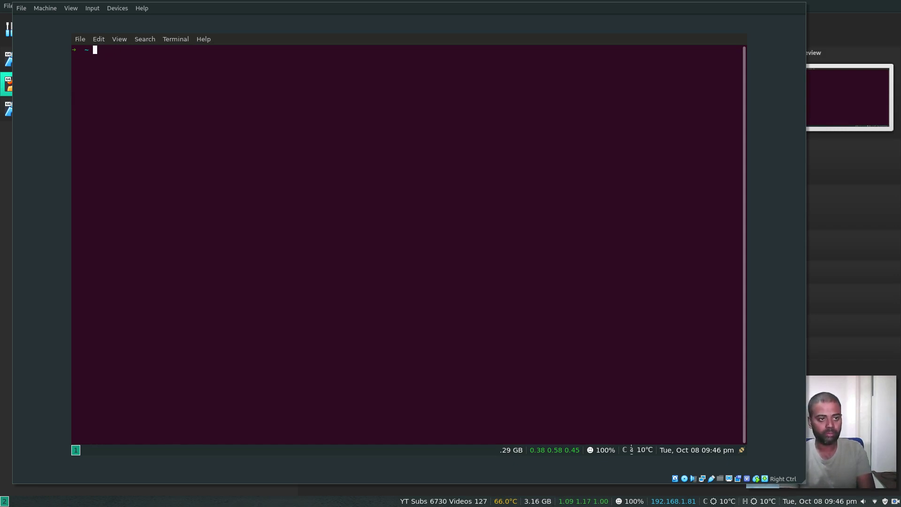
type("notify-send ")
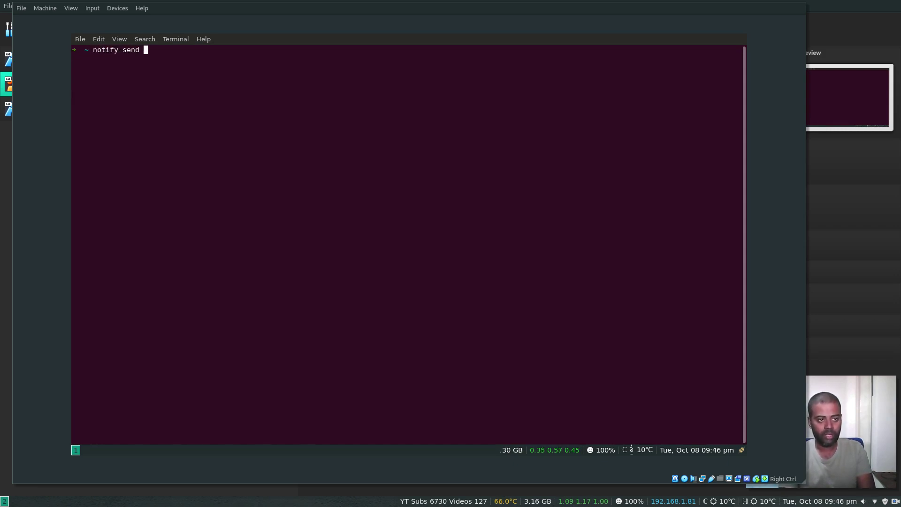
type("hellohoware")
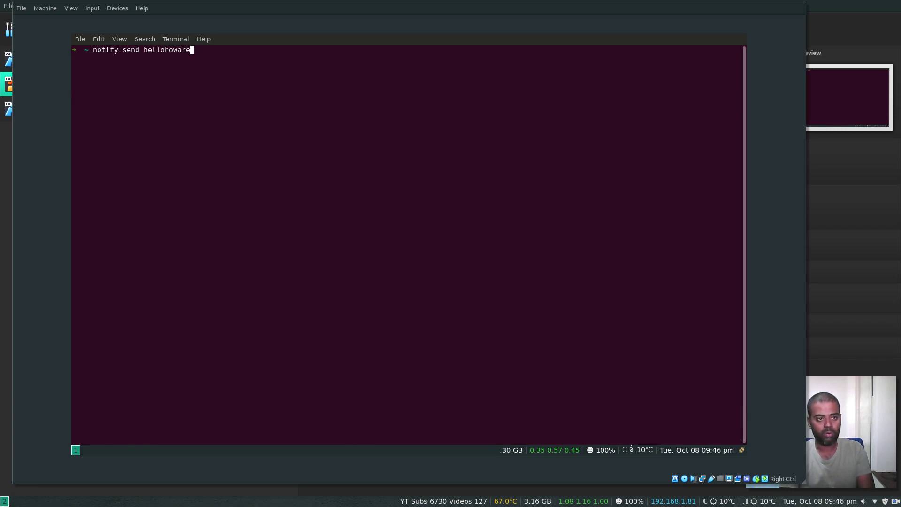
type("you")
key("Return")
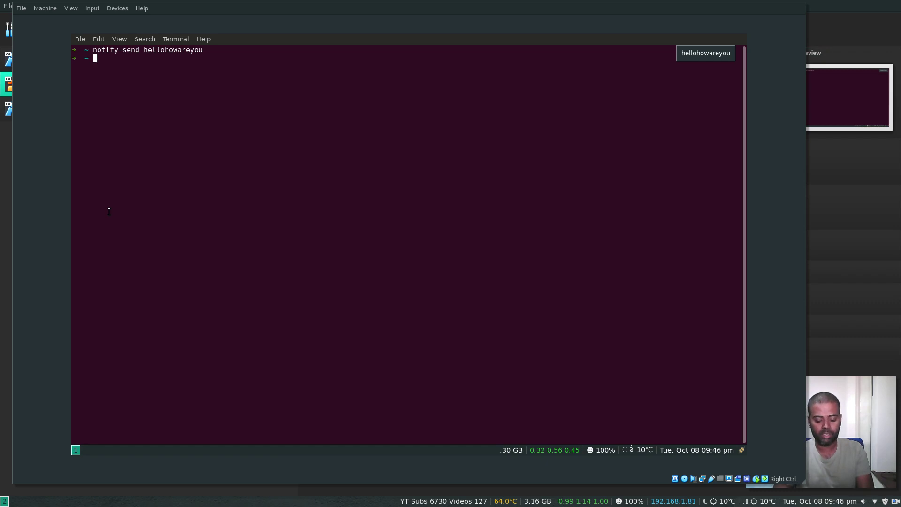
key("ctrl+l")
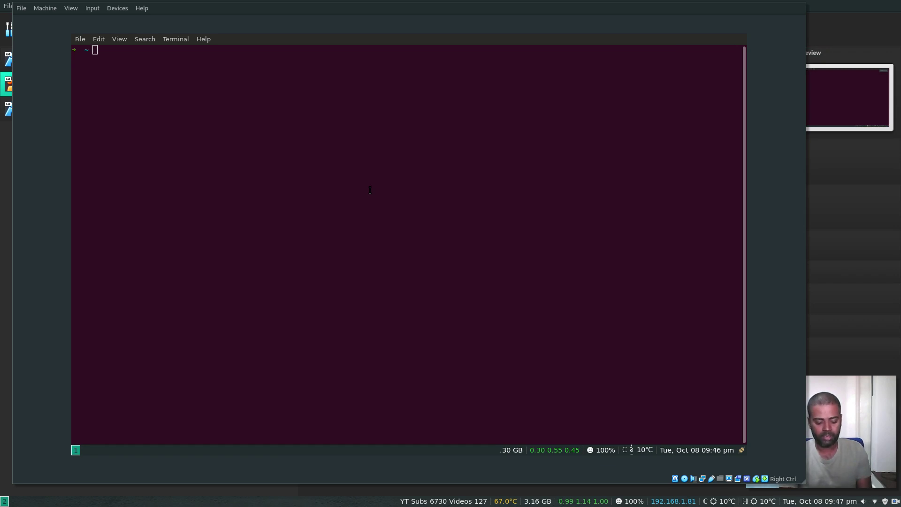
Step: Find that ranger is missing and install it with sudo apt install ranger
key("super+r")
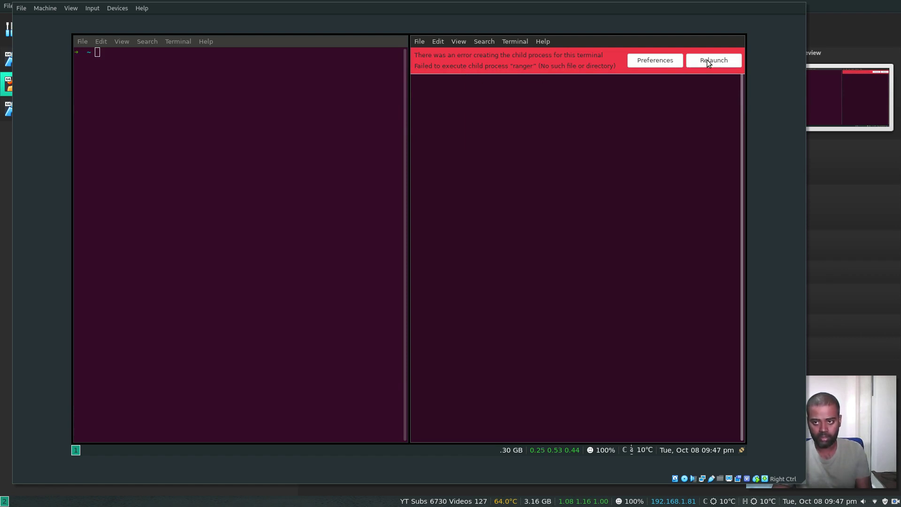
key("super+shift+q")
type("whic")
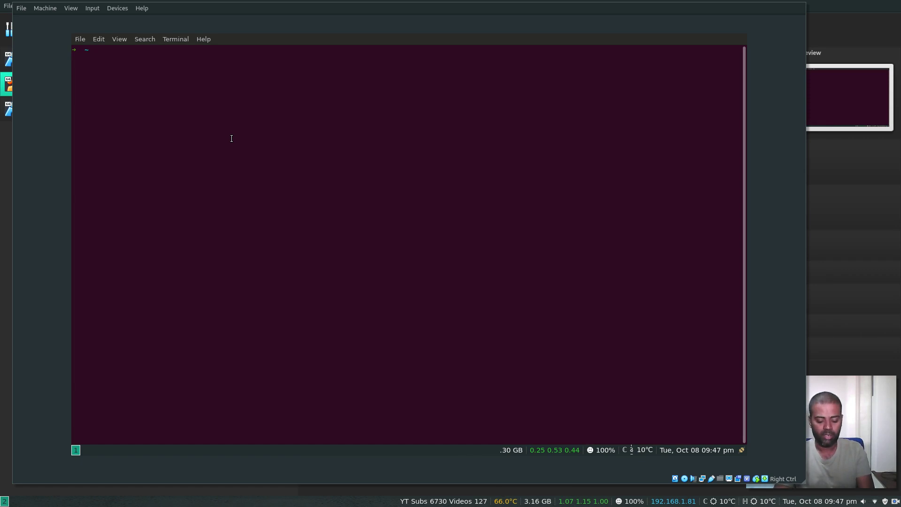
type("h ranger")
key("Return")
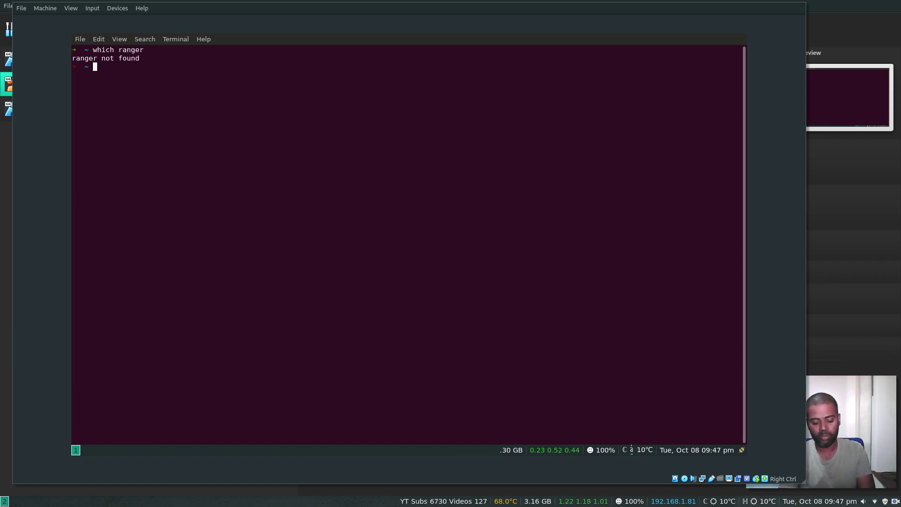
type("sudo apt ")
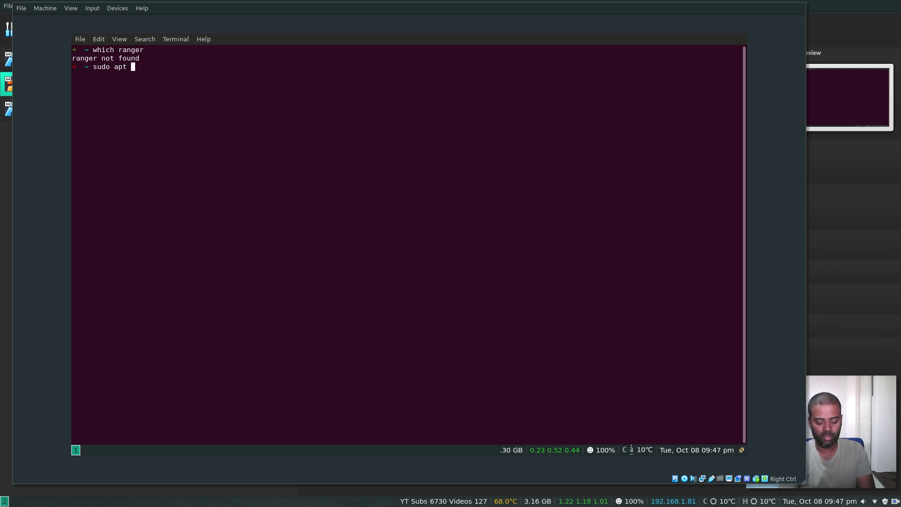
type("install ranger")
key("Return")
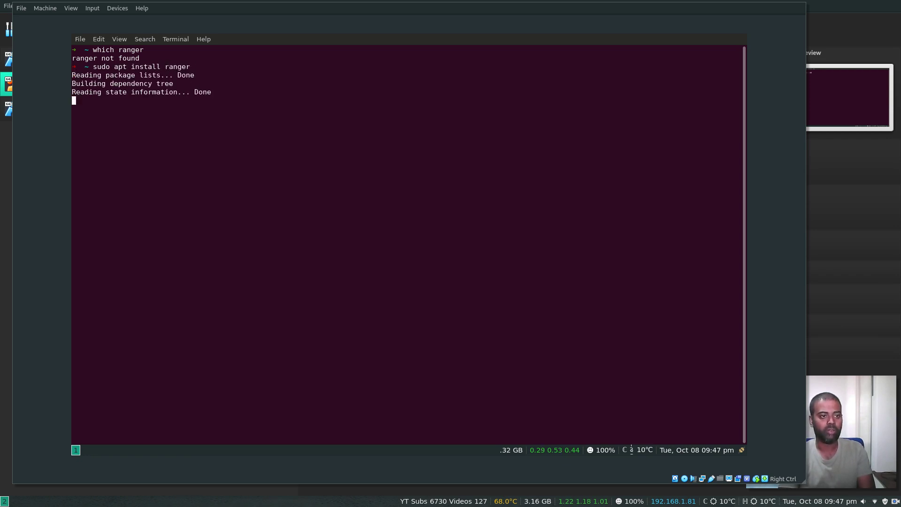
key("Return")
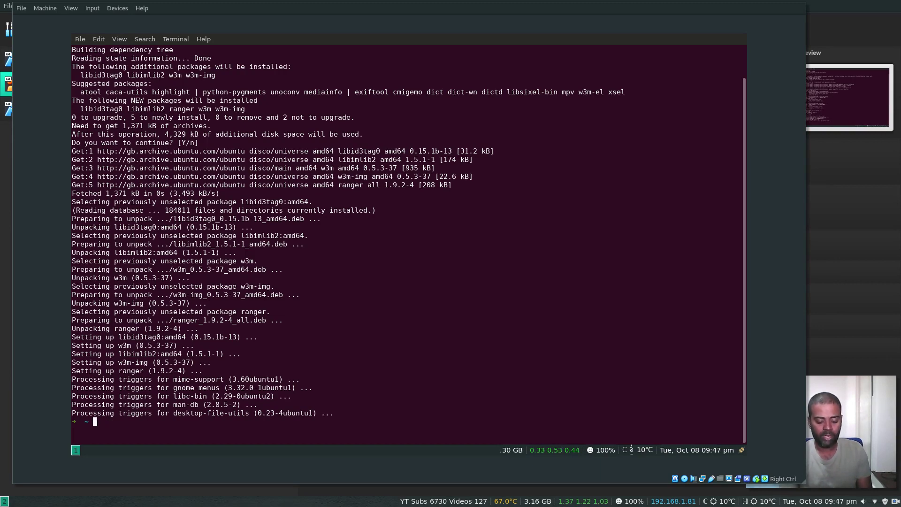
Step: Open ranger, browse into the Music folder, quit, and clear the terminal
key("super+Return")
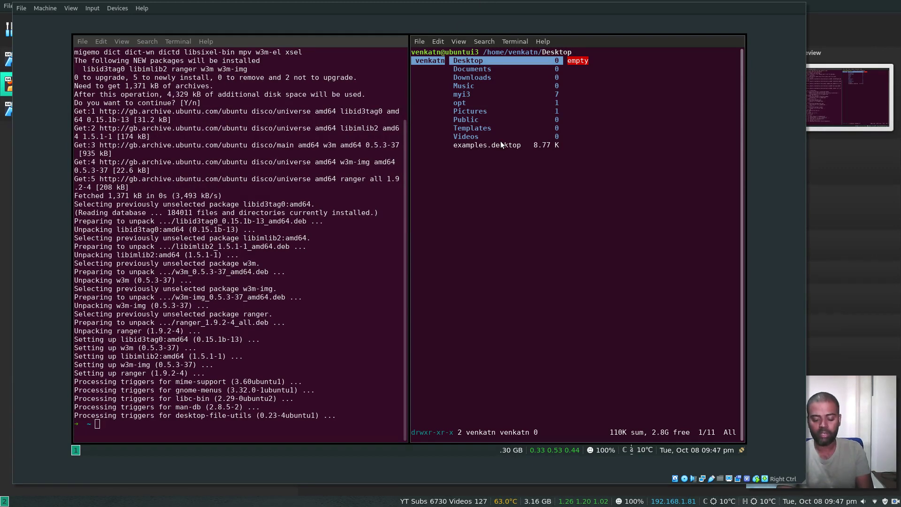
key("Down")
key("Down")
key("Down")
key("Right")
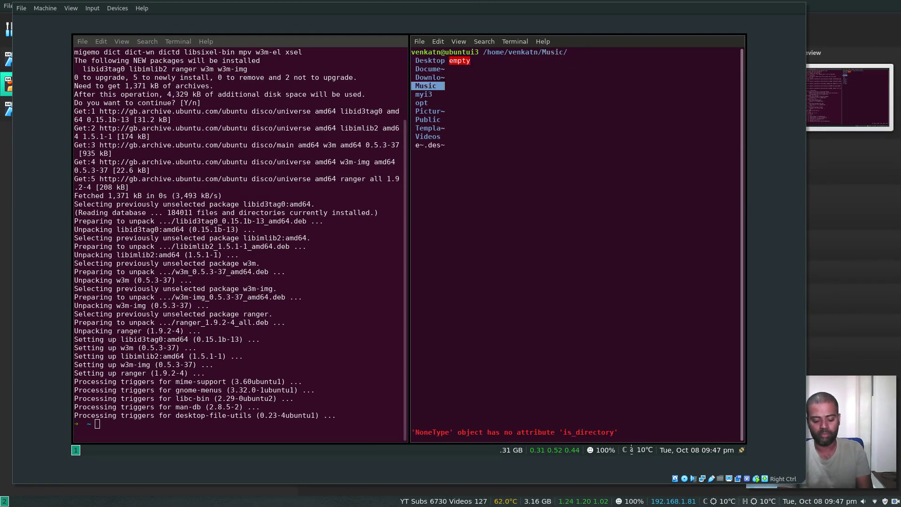
type("q")
type("clear")
key("Return")
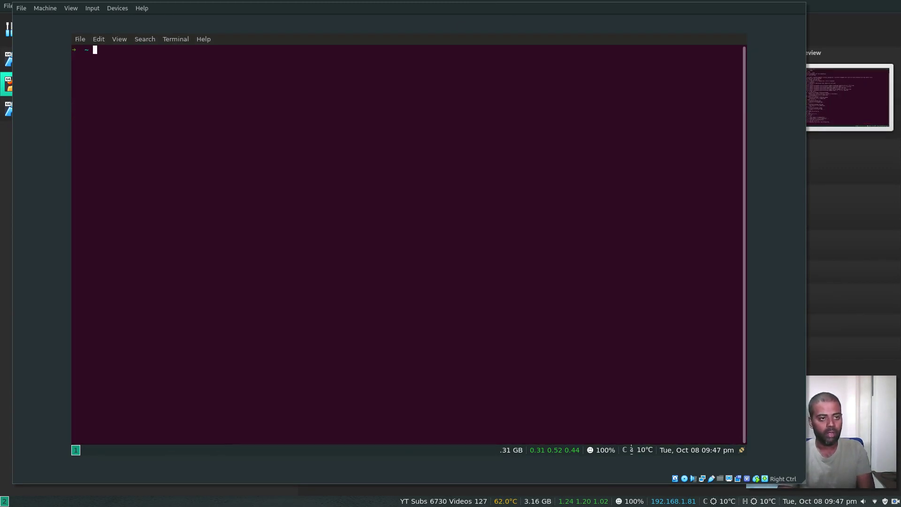
Step: Close the terminal and launch Nitrogen from rofi, making its window fill the workspace
key("super+shift+q")
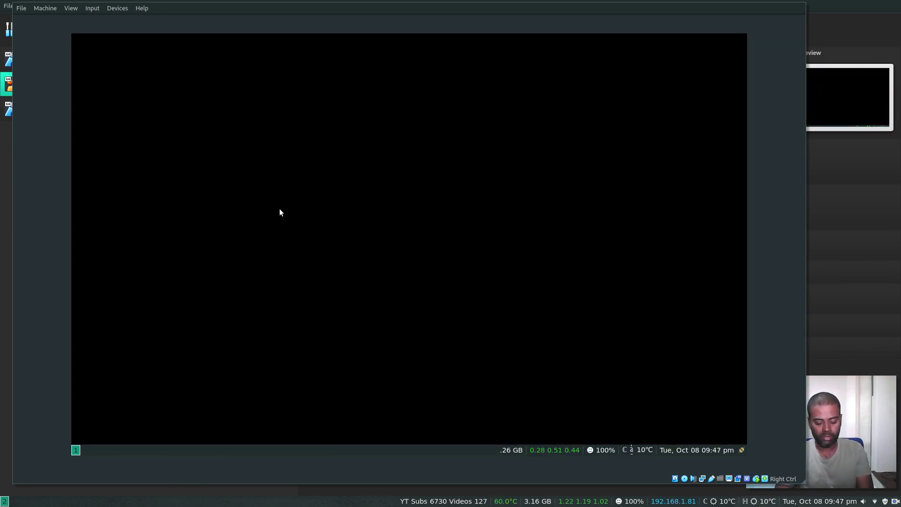
key("super+d")
type("nito")
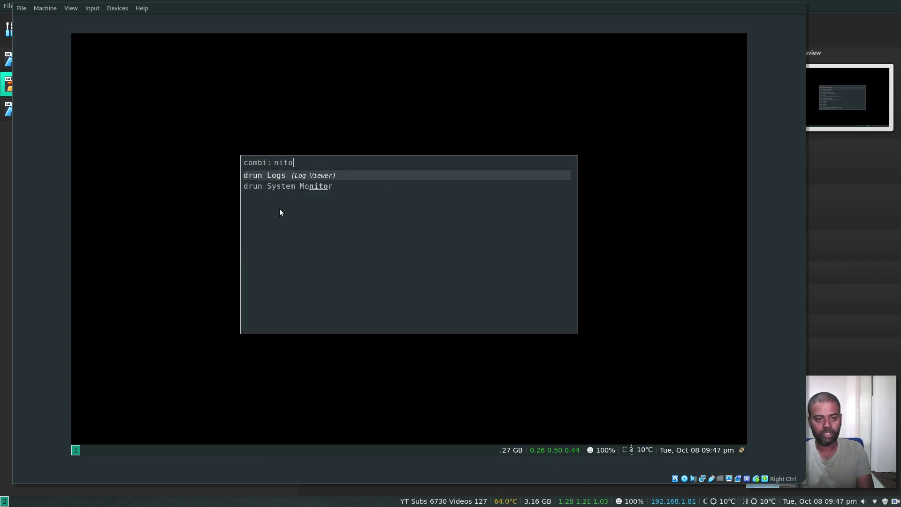
type("rogen")
key("Return")
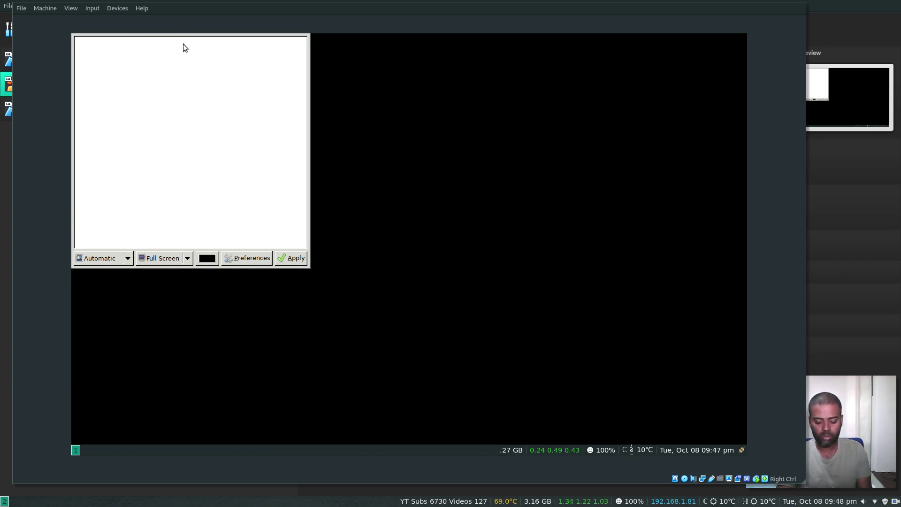
key("super+shift+space")
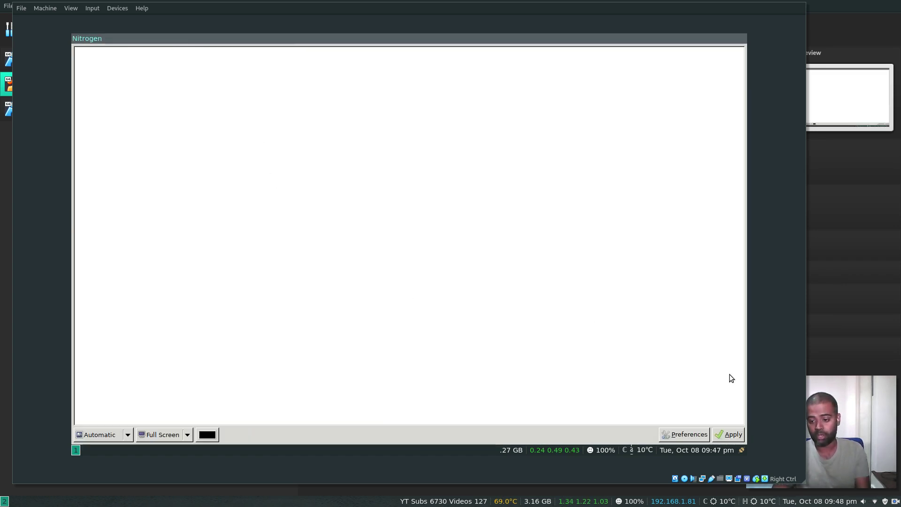
Step: Add /usr/share/backgrounds as a wallpaper directory in Nitrogen's preferences
left_click(684, 435)
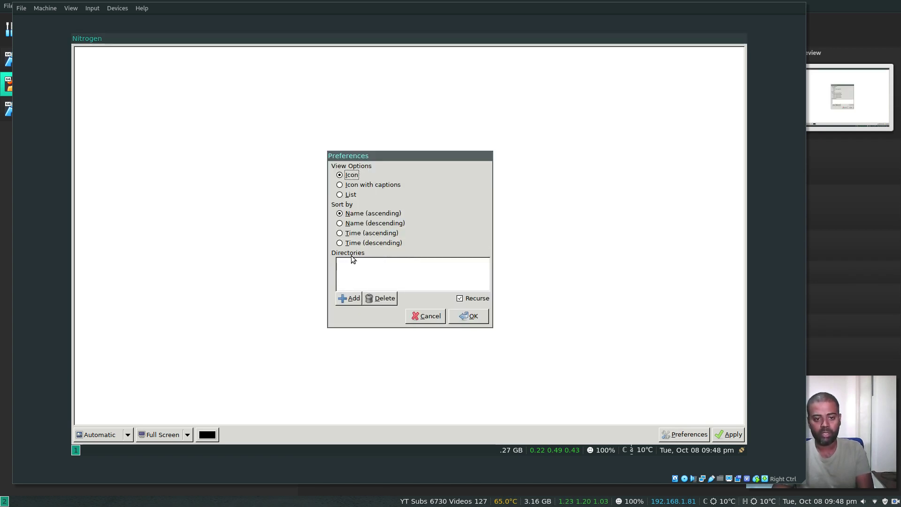
left_click(349, 301)
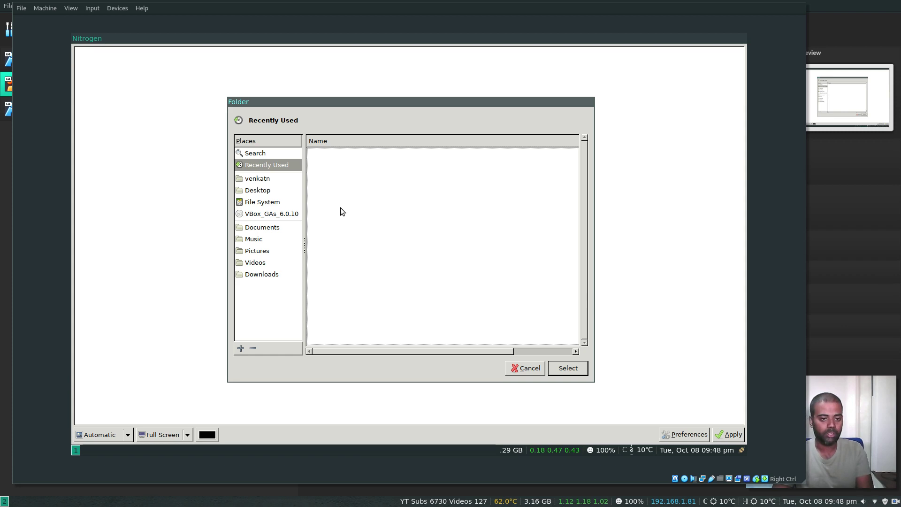
left_click(271, 205)
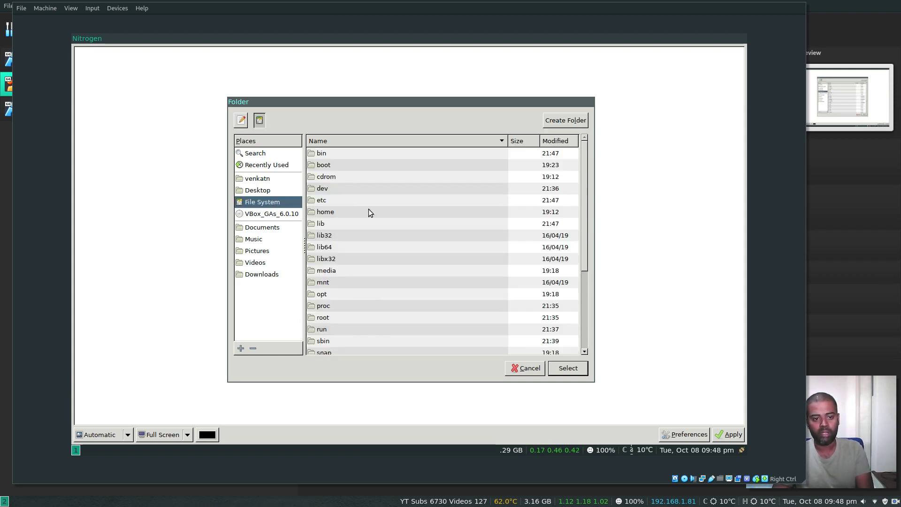
scroll(340, 329, "down", 5)
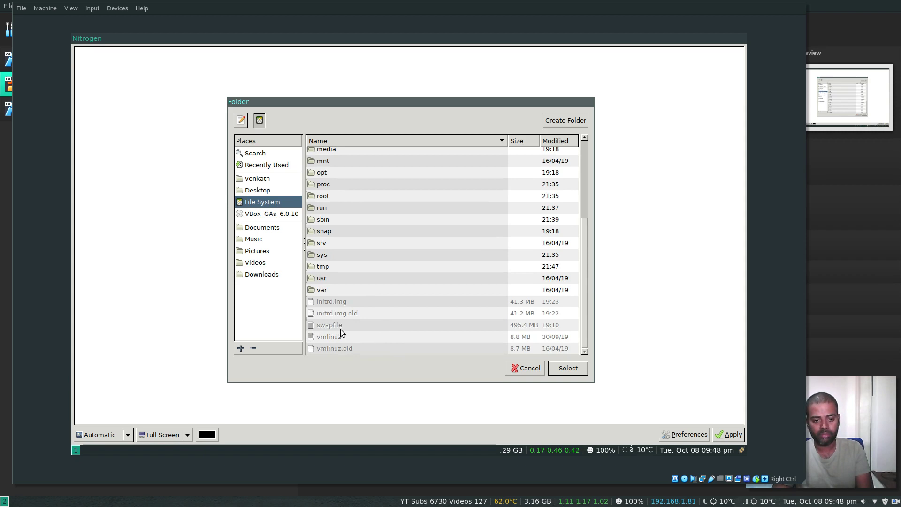
double_click(327, 280)
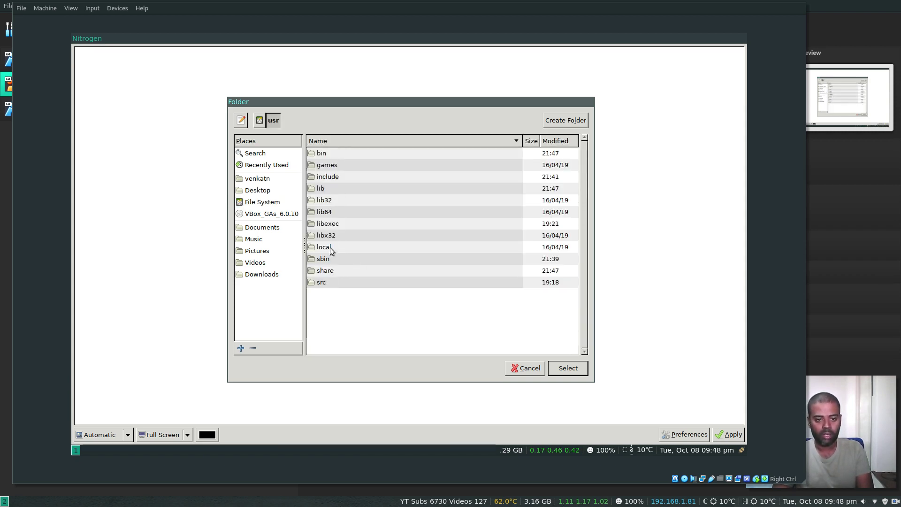
double_click(330, 270)
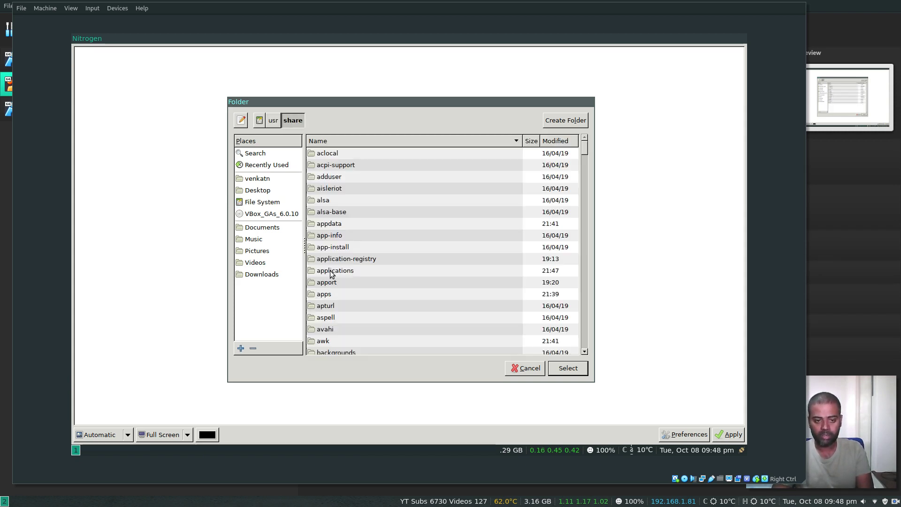
double_click(333, 352)
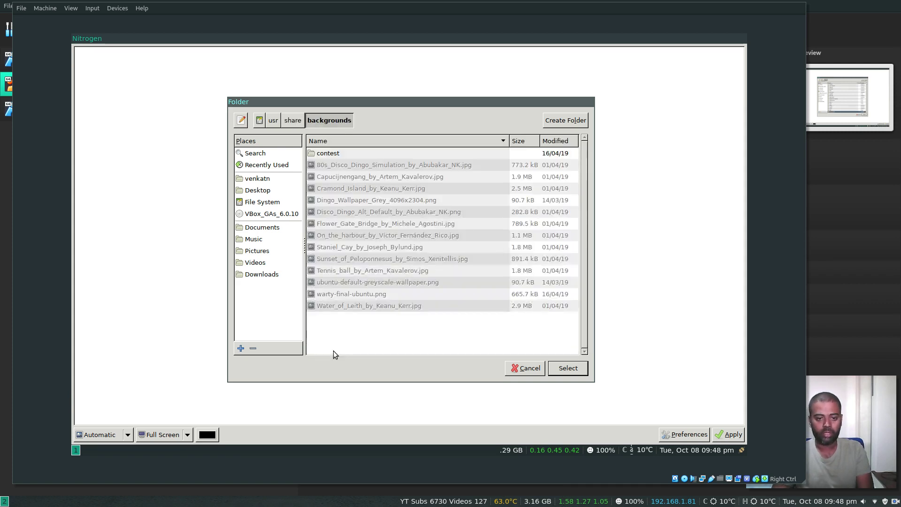
left_click(568, 369)
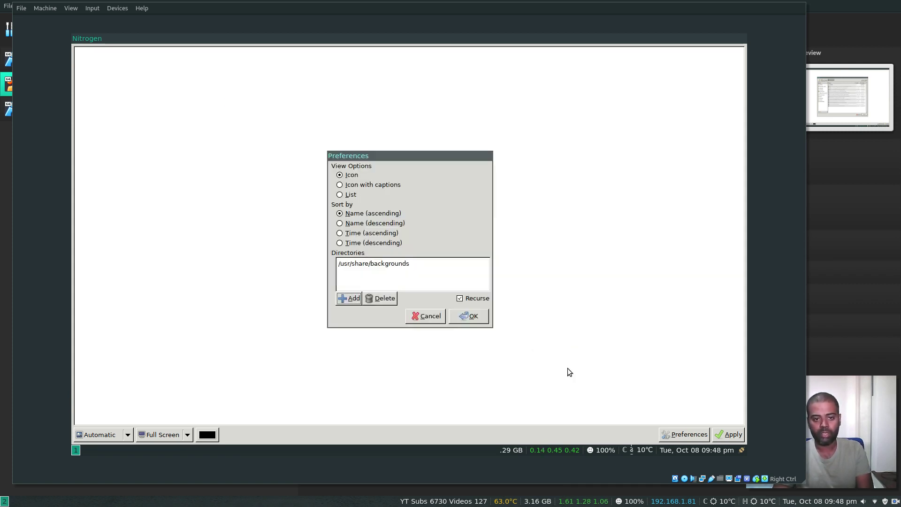
Step: Apply the black-and-white church street photo with the red door as the desktop wallpaper
left_click(469, 316)
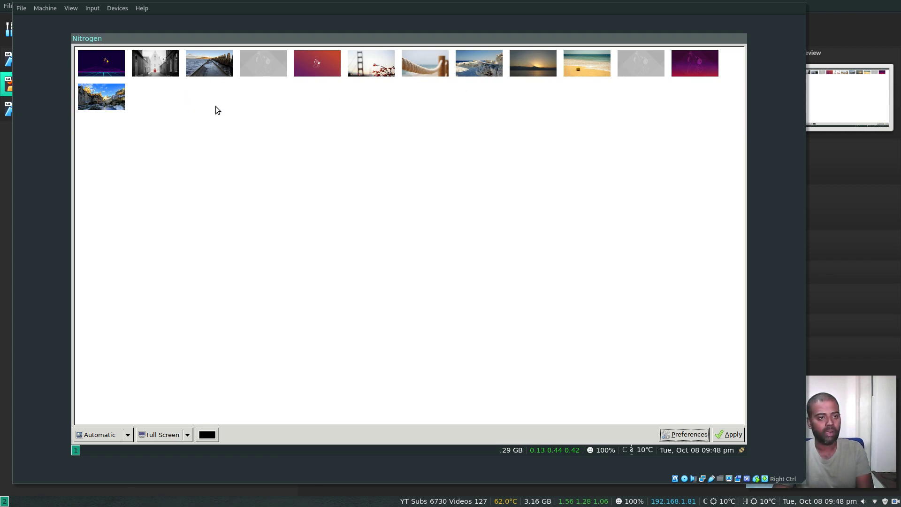
left_click(137, 61)
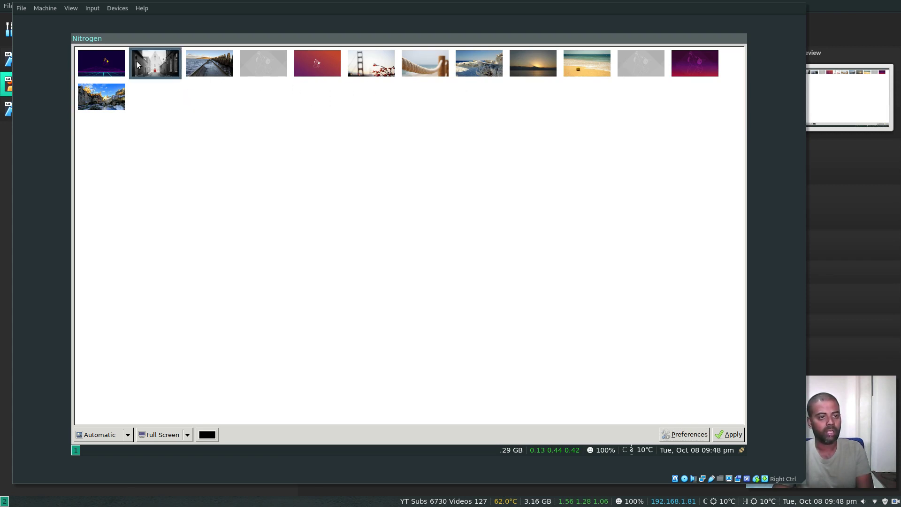
left_click(729, 435)
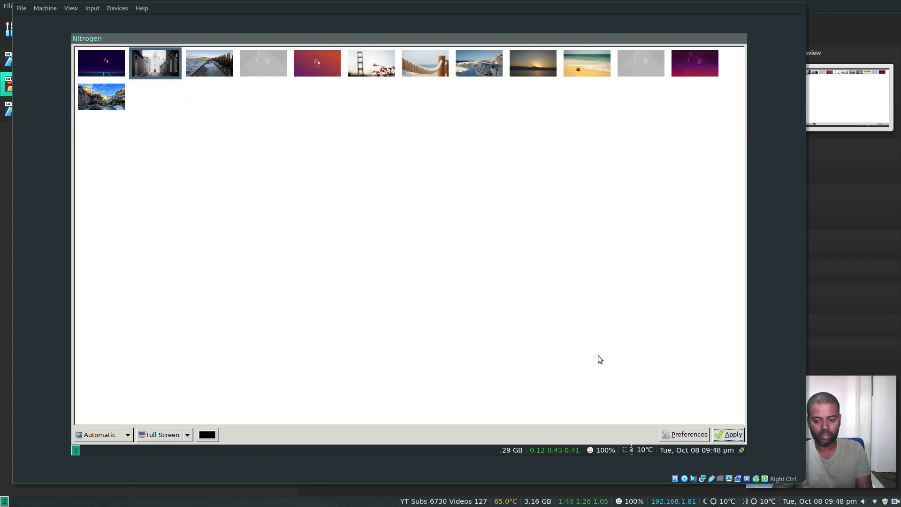
left_click(730, 436)
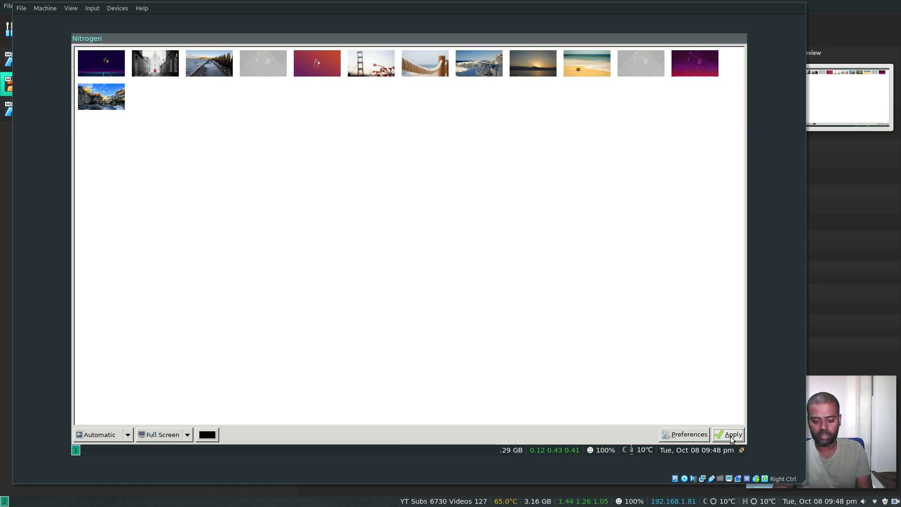
left_click(730, 436)
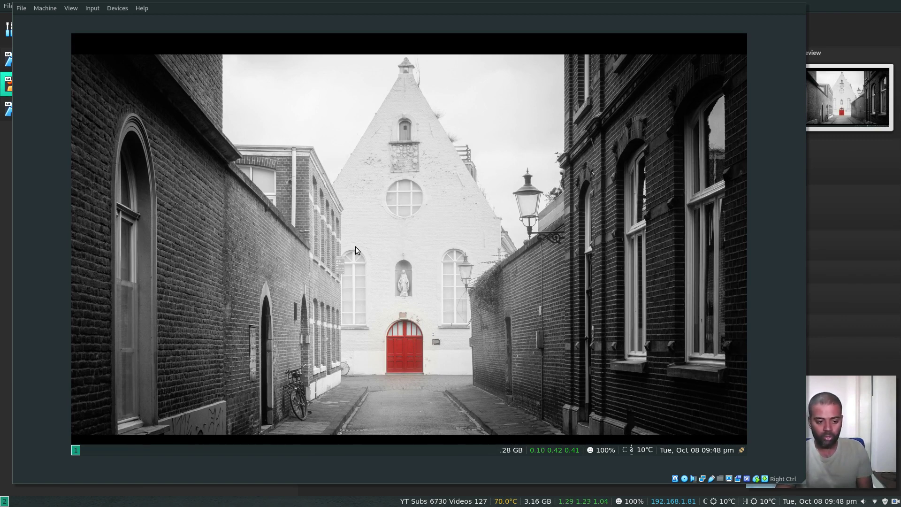
Step: Dismiss the i3 exit options, then lock with the blur screen (Super+L) and unlock
key("super+shift+e")
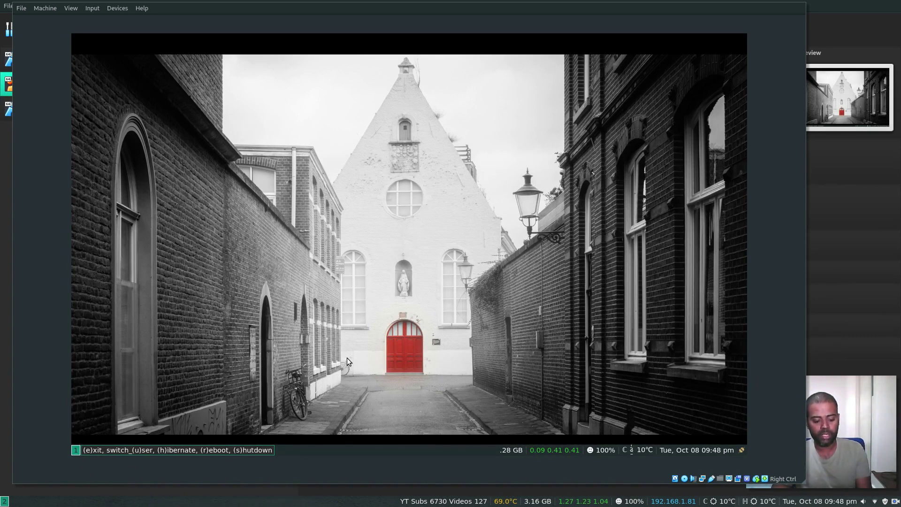
key("Escape")
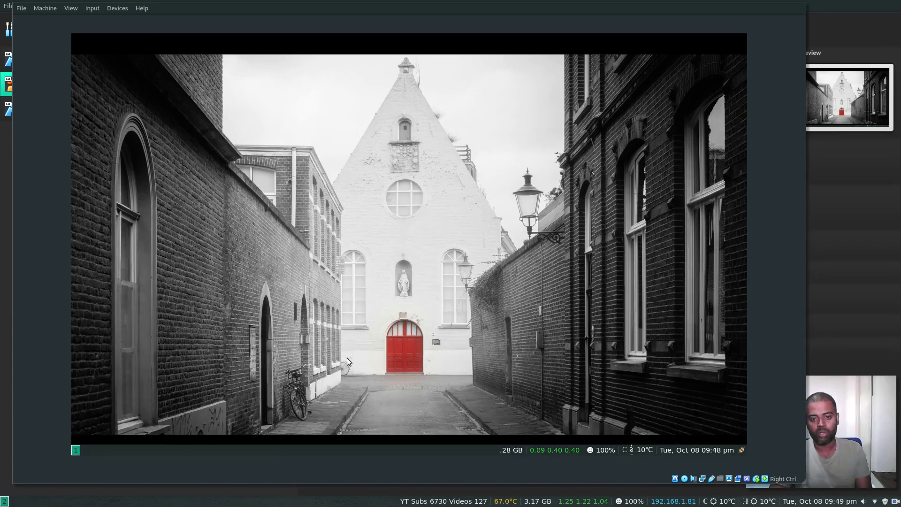
key("super+l")
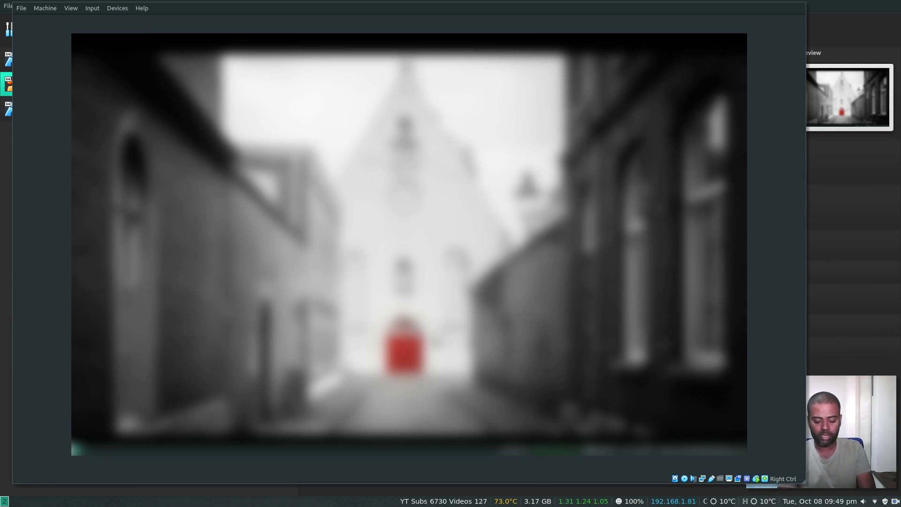
key("Return")
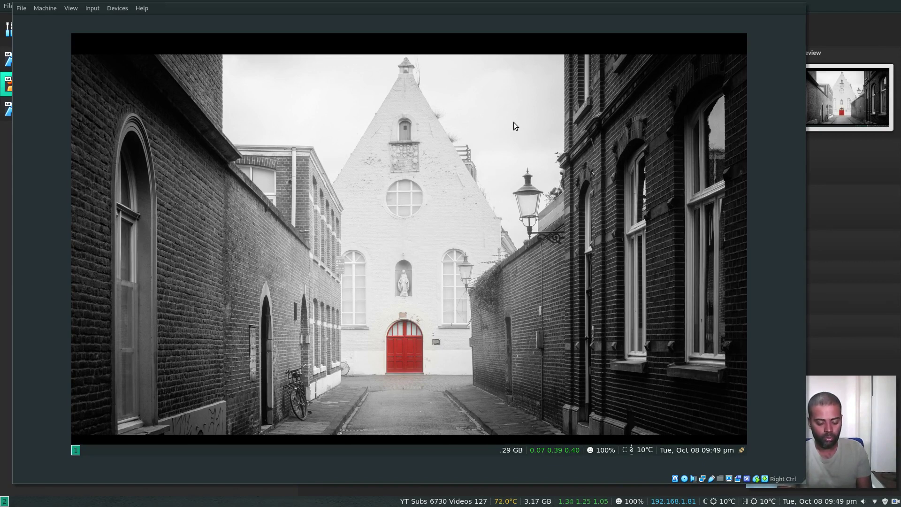
Step: Open a second terminal beside the first, then lock again with Super+Shift+X
key("Return")
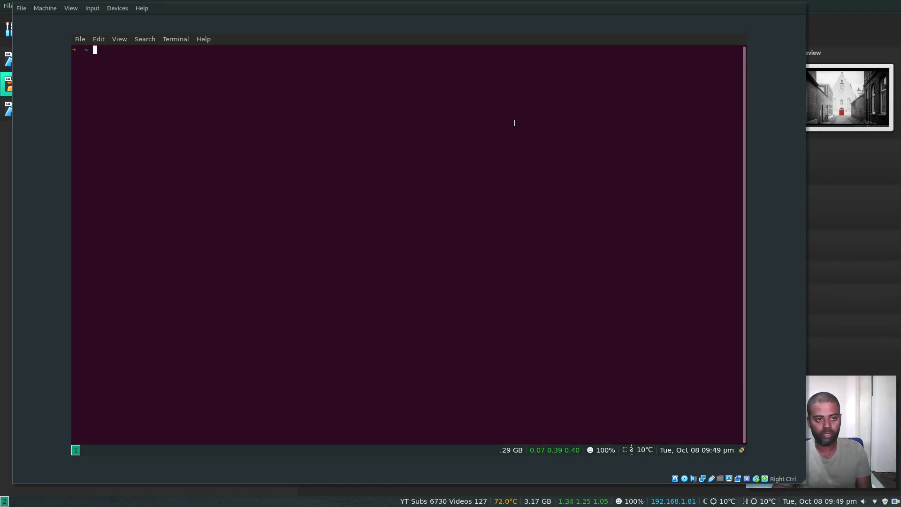
key("super+Return")
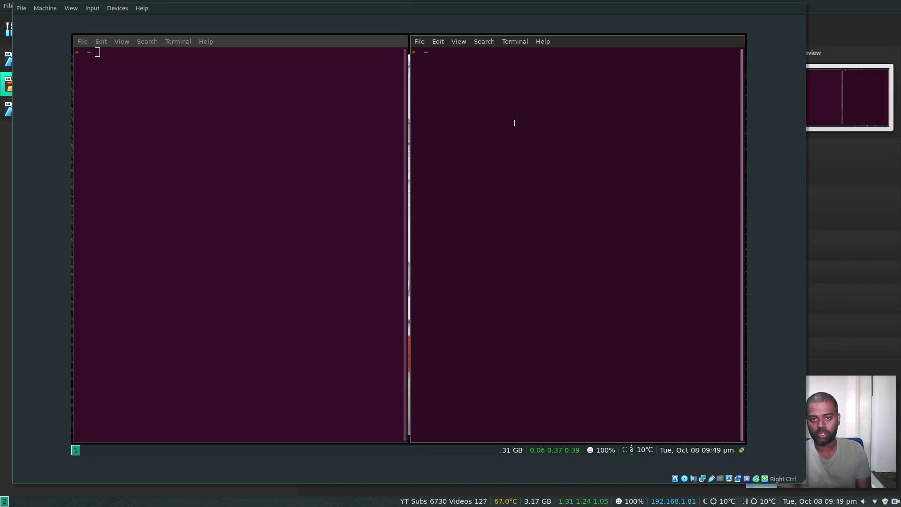
key("super+shift+x")
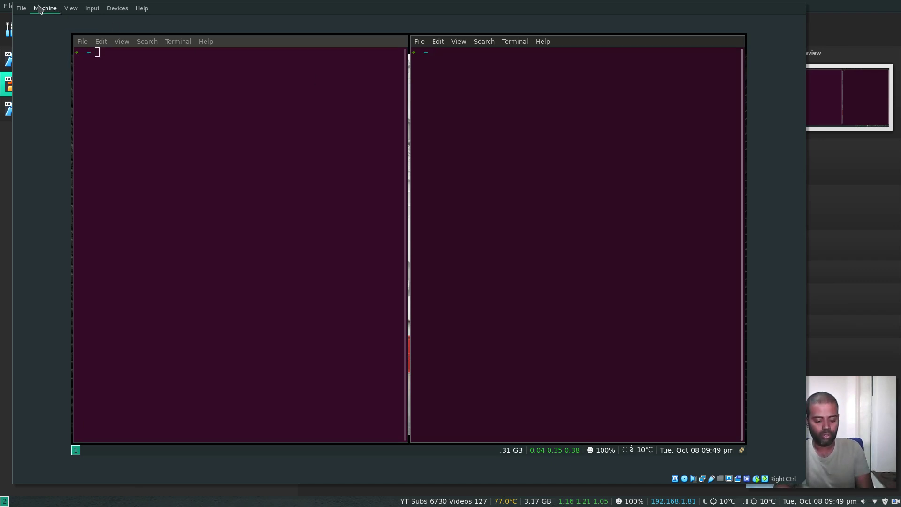
Step: Close the ubuntui3 VM with 'Power off the machine' from the File menu
left_click(22, 9)
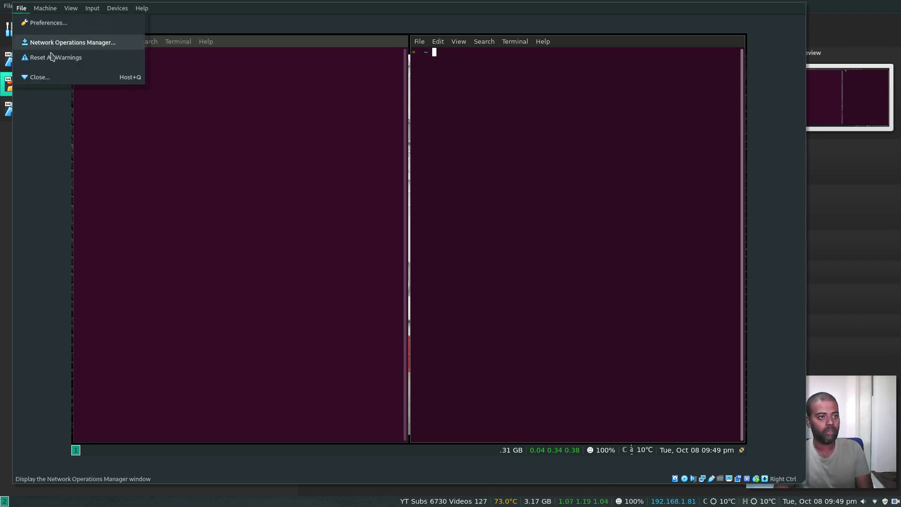
left_click(44, 78)
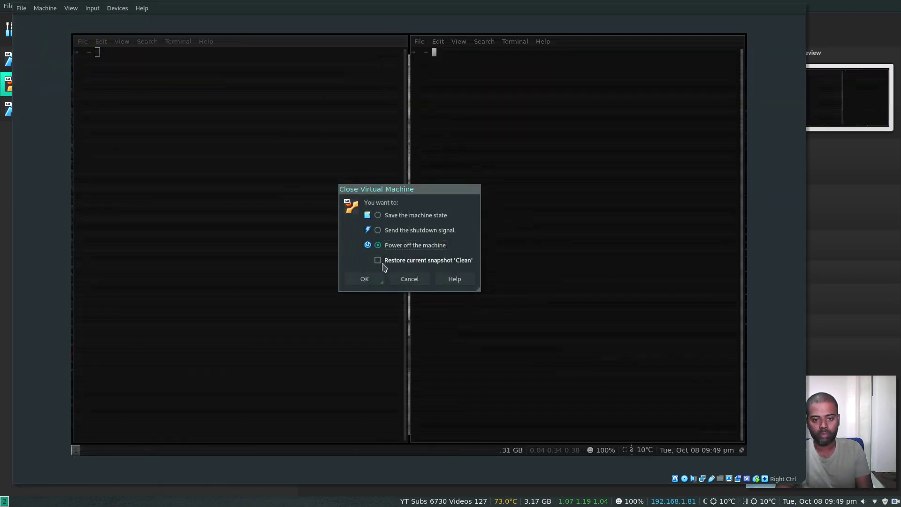
left_click(363, 280)
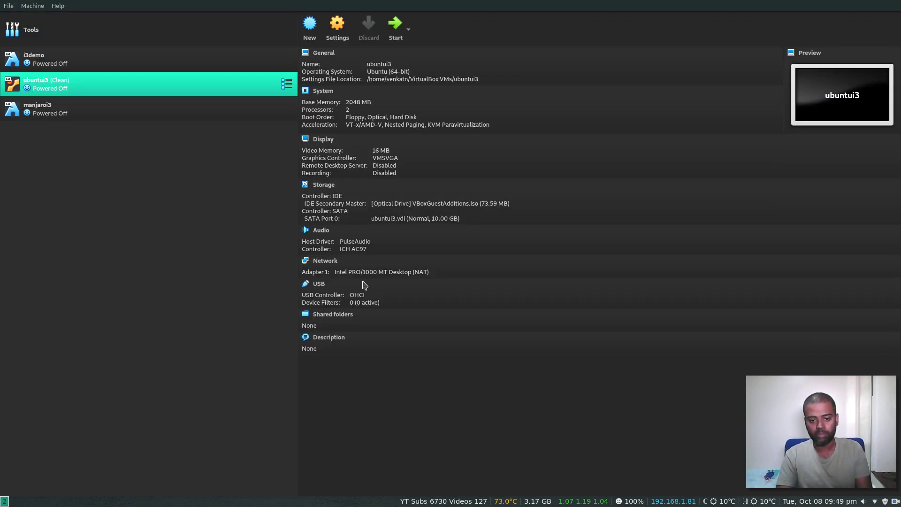